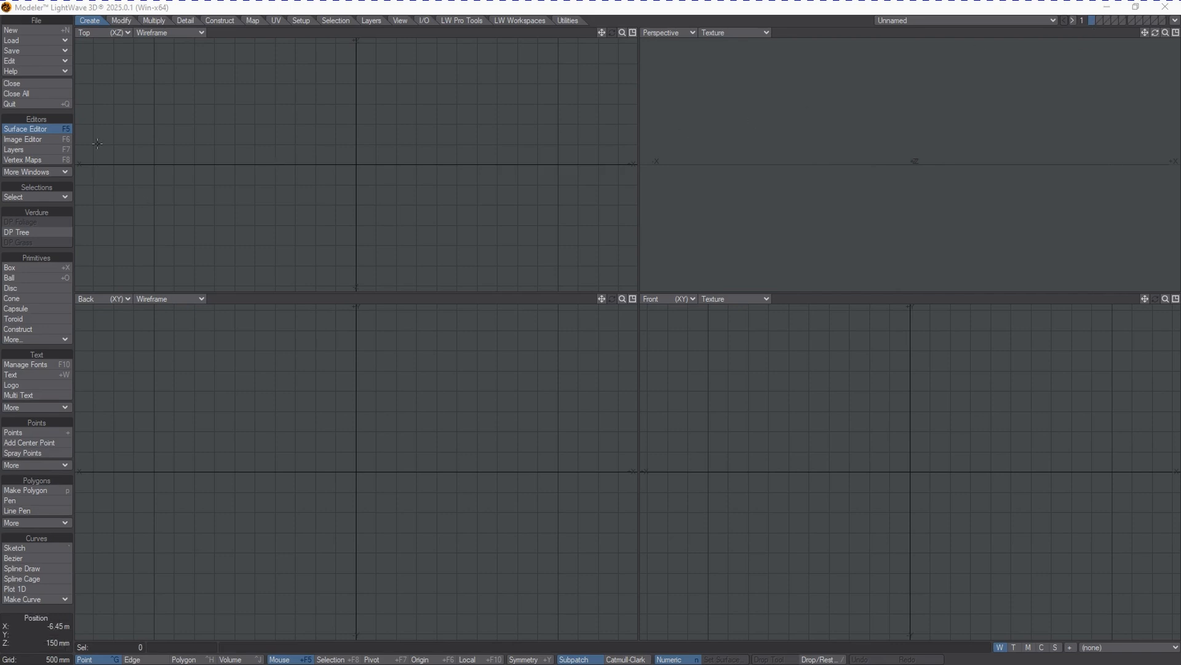
Start a box centred at the origin through the Box tool's numeric settings and set its height to 0 m.
left_click(39, 268)
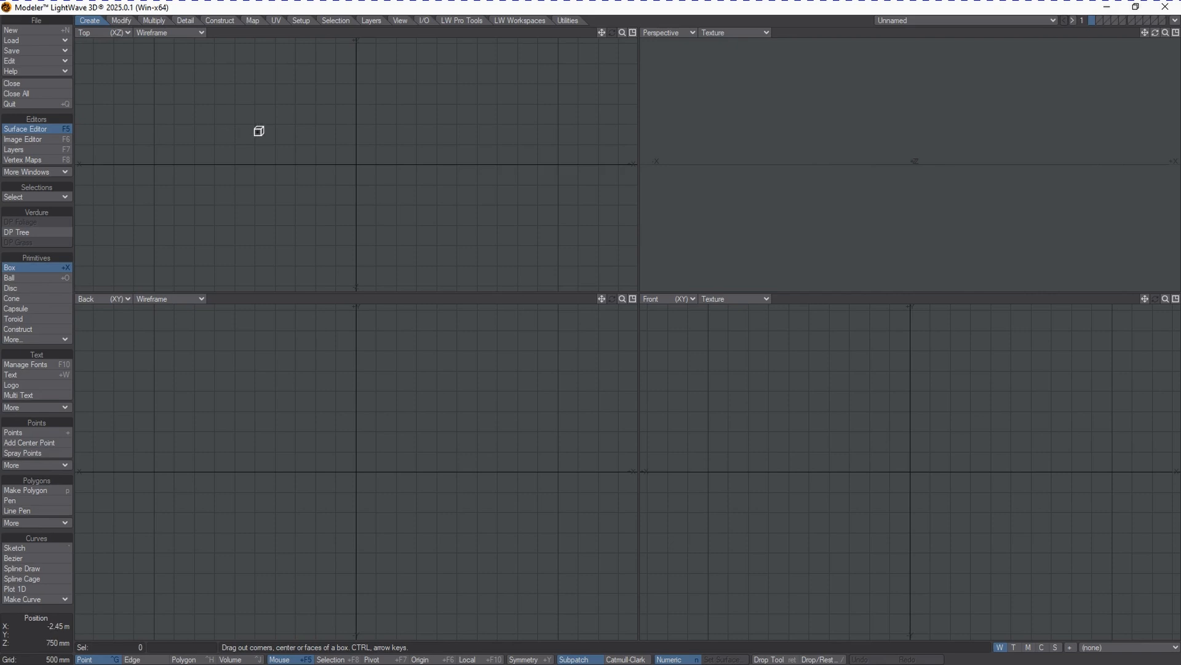
key("n")
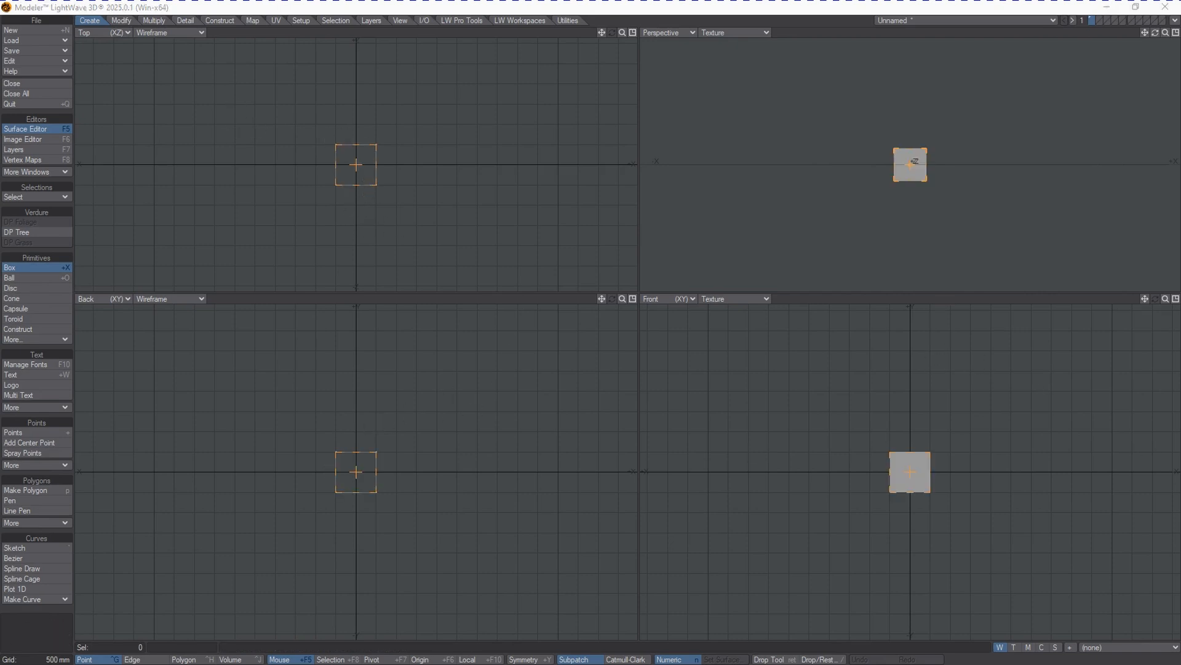
left_click_drag(907, 242, 708, 211)
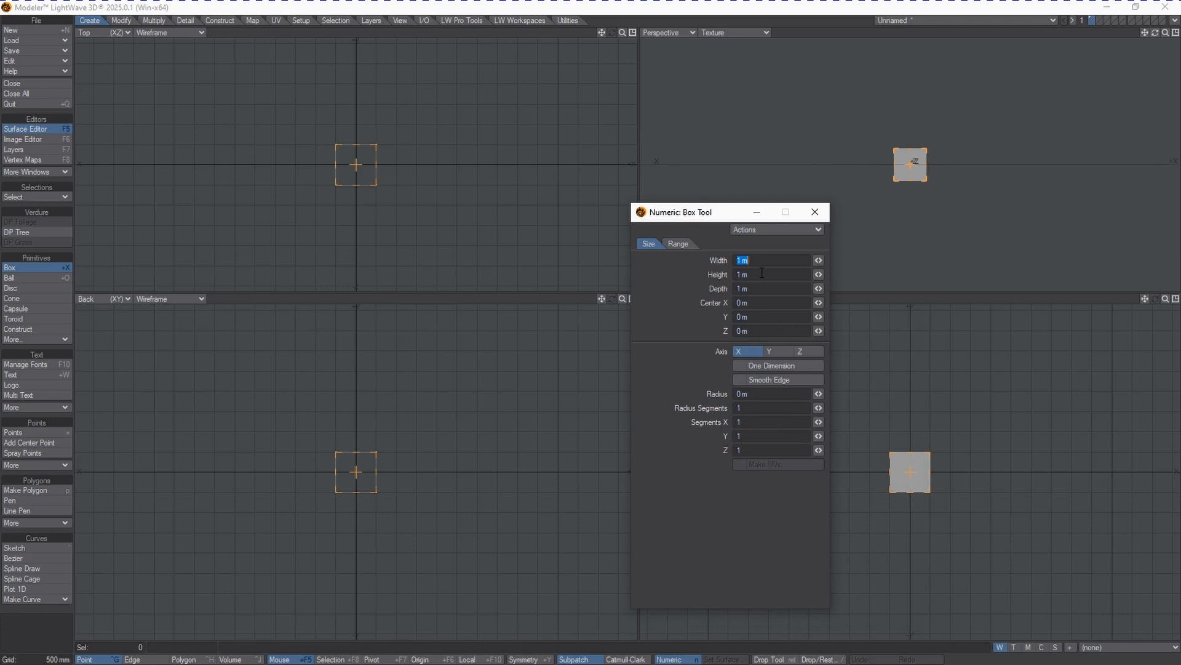
key("Tab")
type("0")
key("Return")
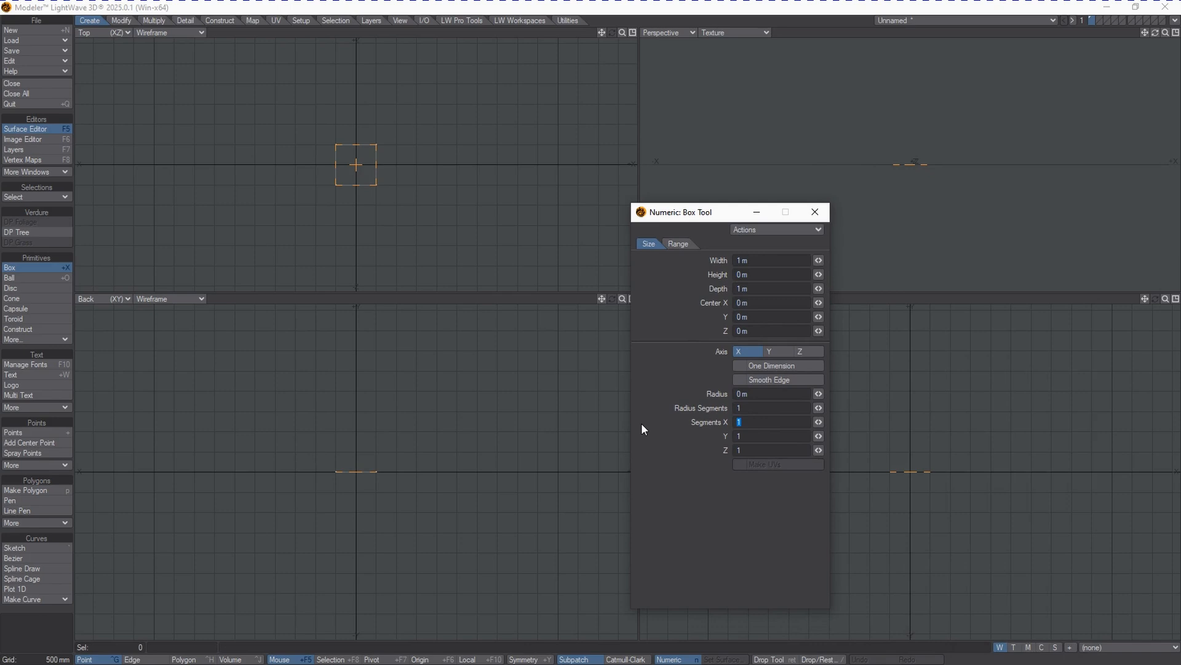
Divide the flat box into 15 segments along X and 15 segments along Z.
type("15")
key("Tab")
key("Tab")
type("15")
key("Tab")
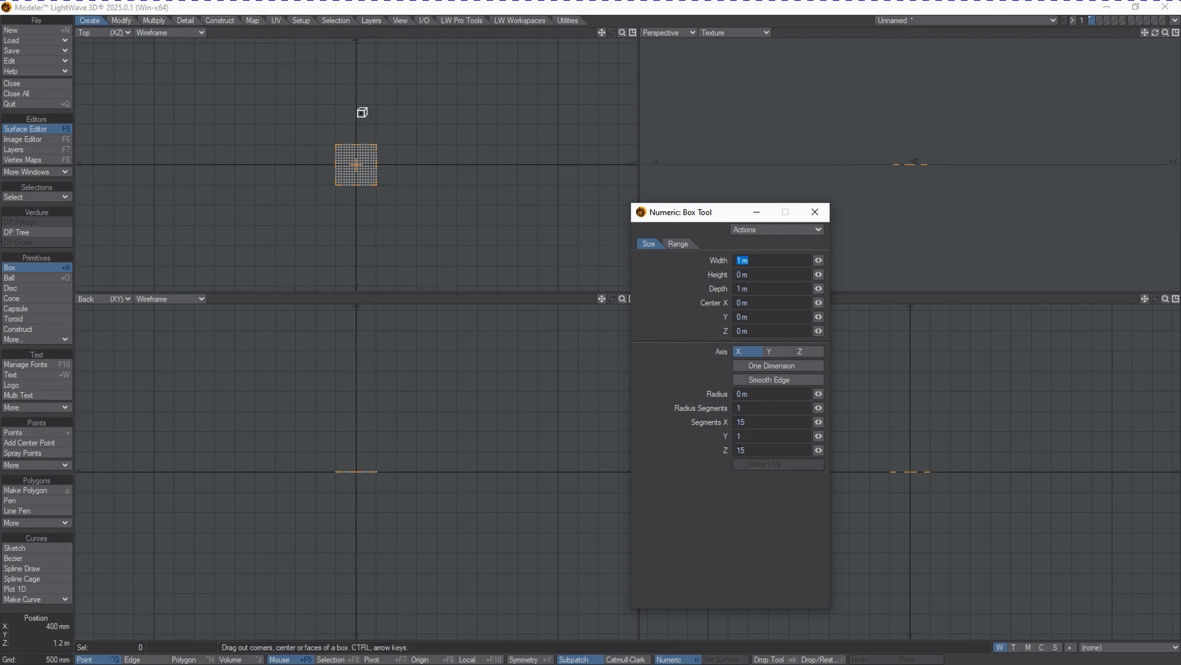
Set the flat box's width and depth to 2 m and finish creating it.
left_click(781, 259)
key("Tab")
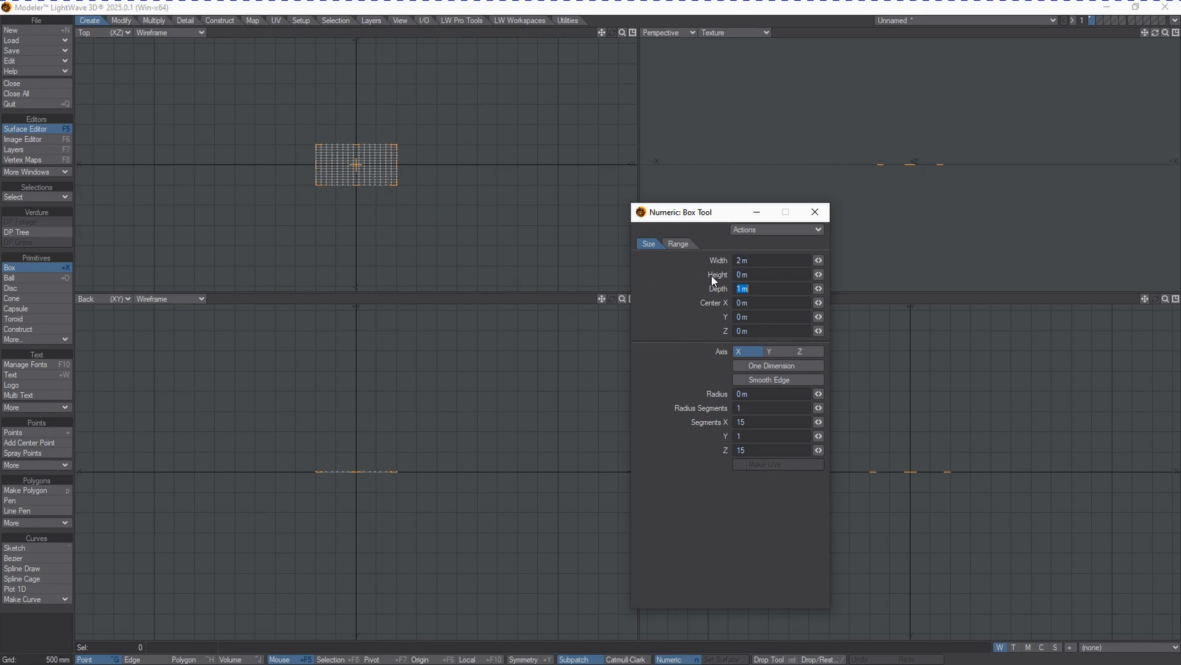
type("2")
key("Return")
key("space")
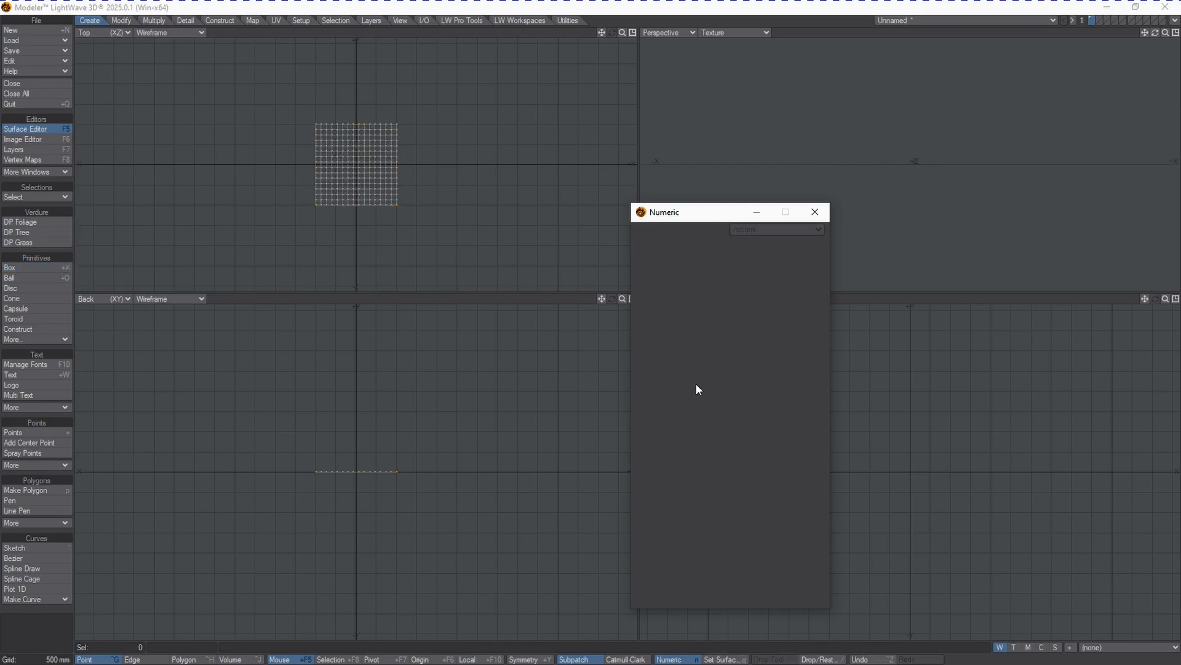
left_click(815, 212)
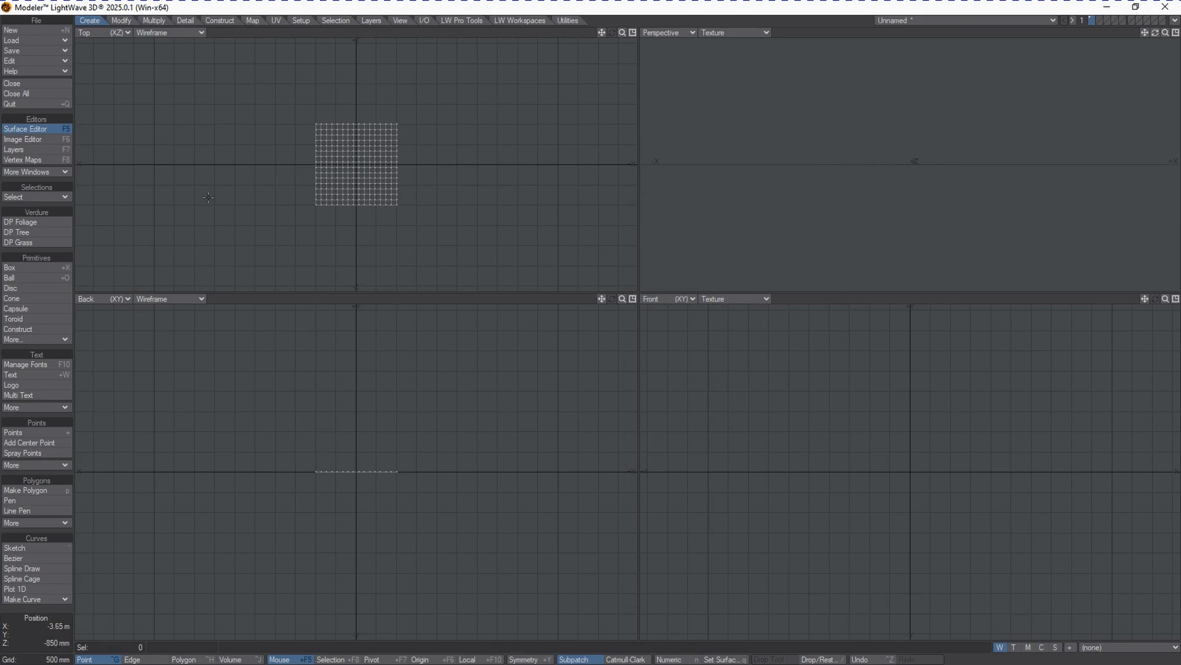
Create a new weight map named GrassPlacement with an initial value of 0%.
left_click_drag(1155, 33, 1168, 36)
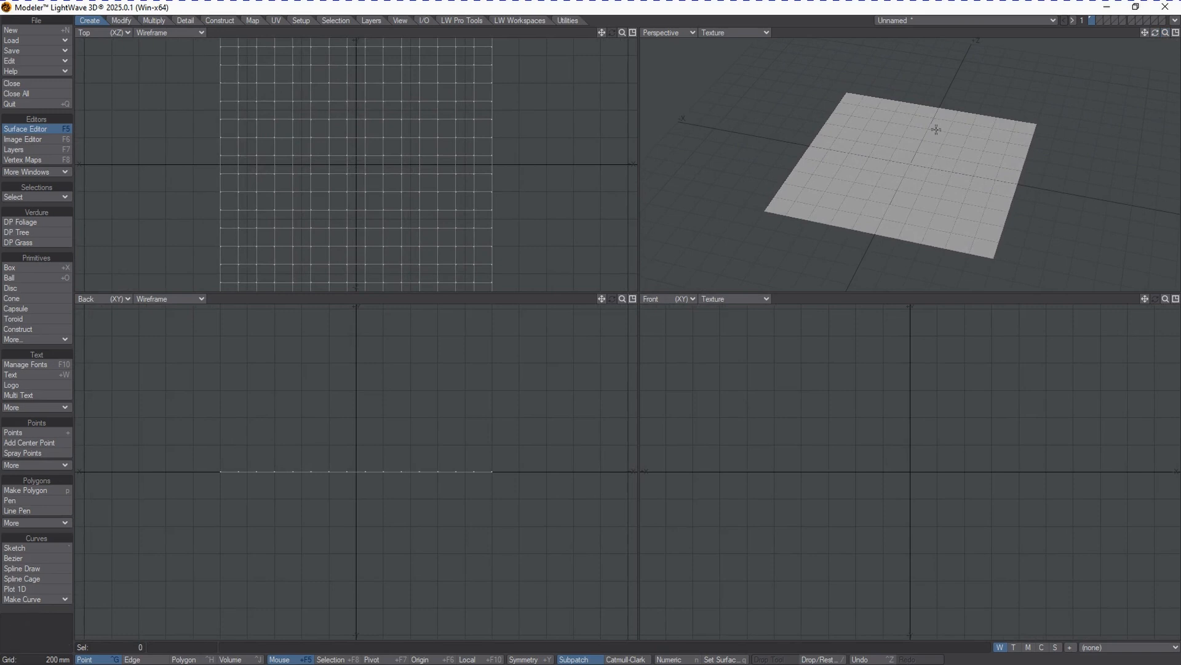
left_click(255, 20)
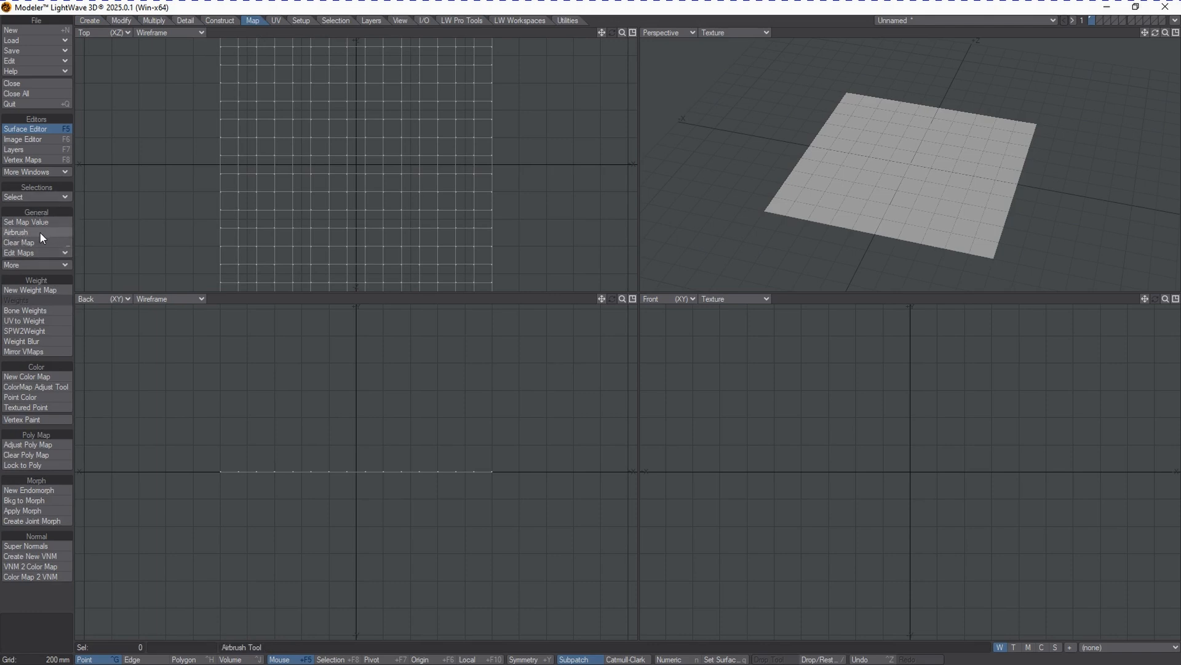
left_click(48, 289)
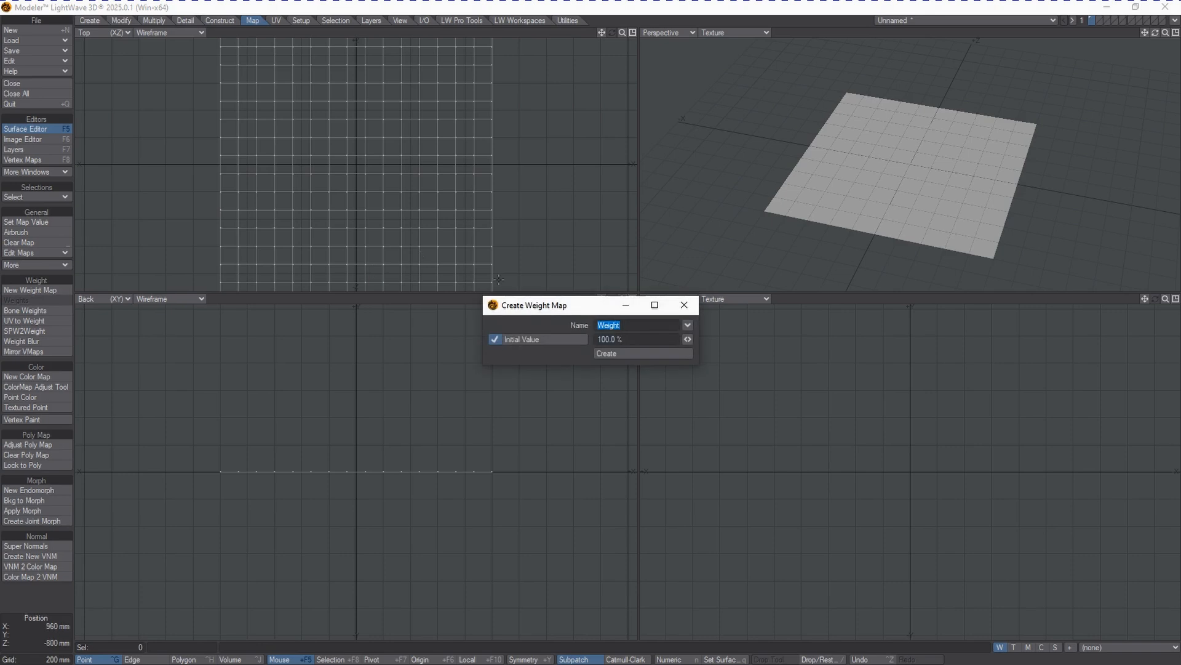
type("GrassPlacement")
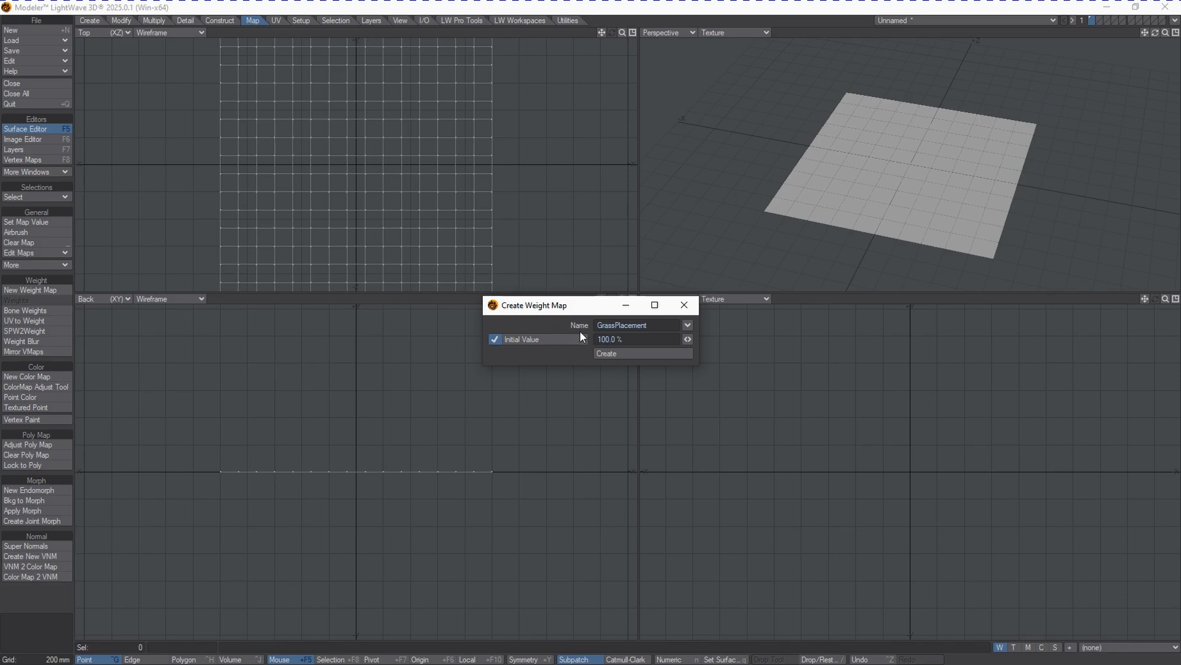
left_click(619, 339)
type("0")
left_click(600, 353)
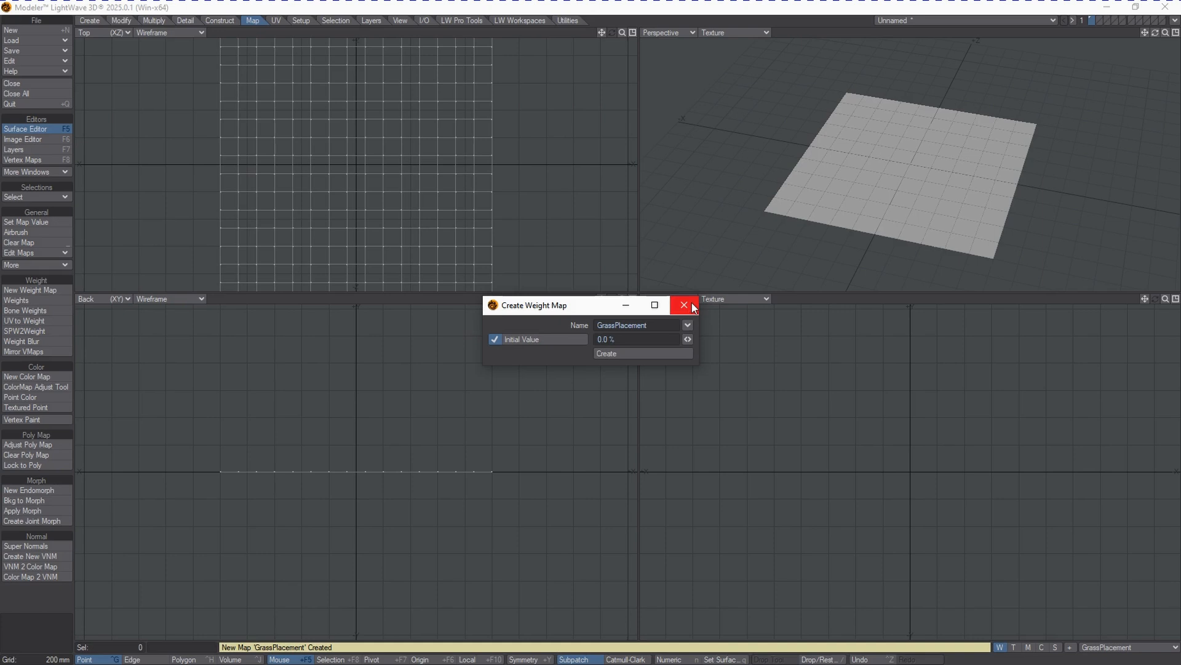
left_click(684, 305)
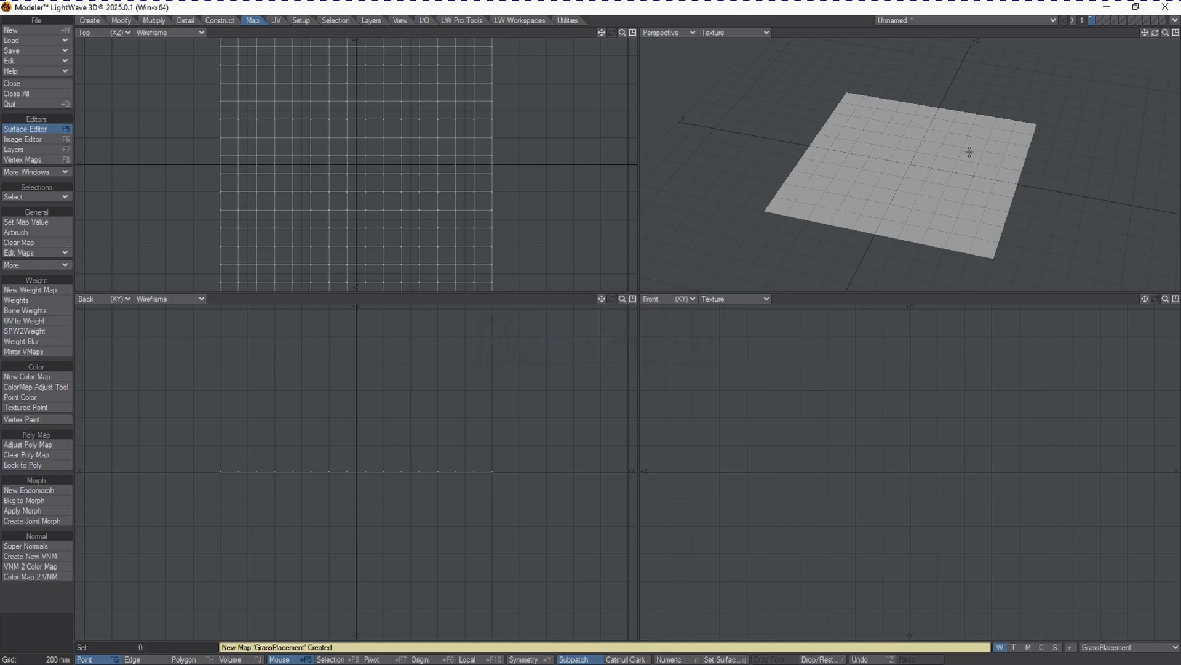
Display the perspective view in Weight Shade mode and choose GrassPlacement as the active weight map.
left_click(756, 34)
left_click(766, 85)
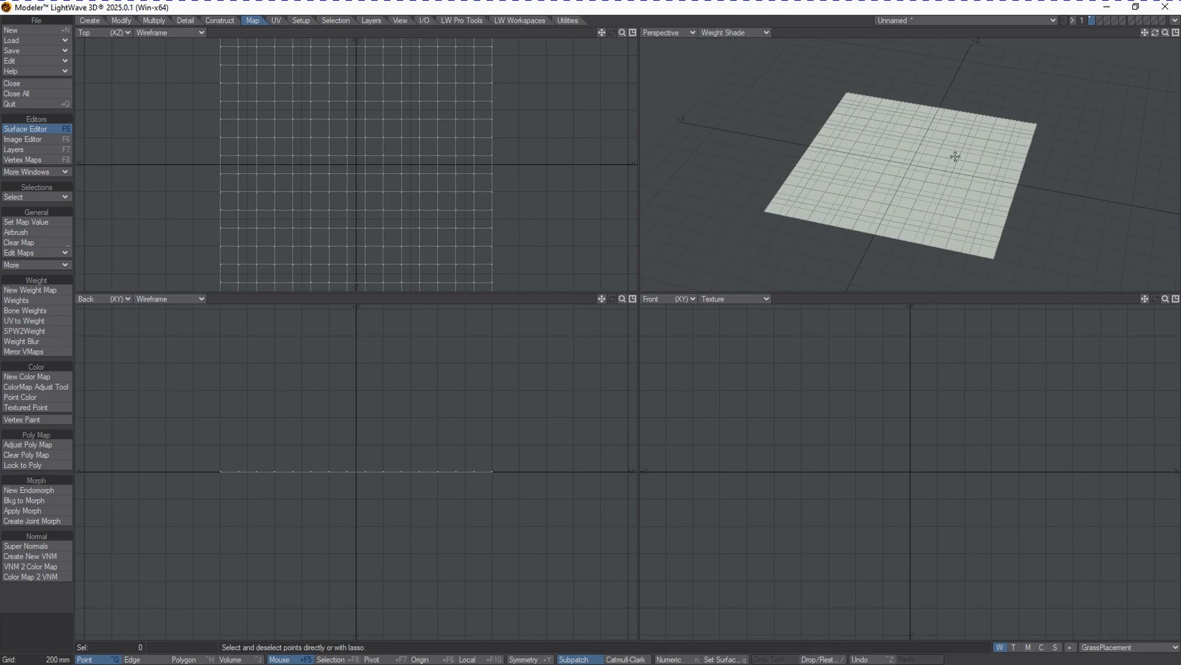
left_click_drag(1165, 34, 1176, 34)
left_click(1108, 647)
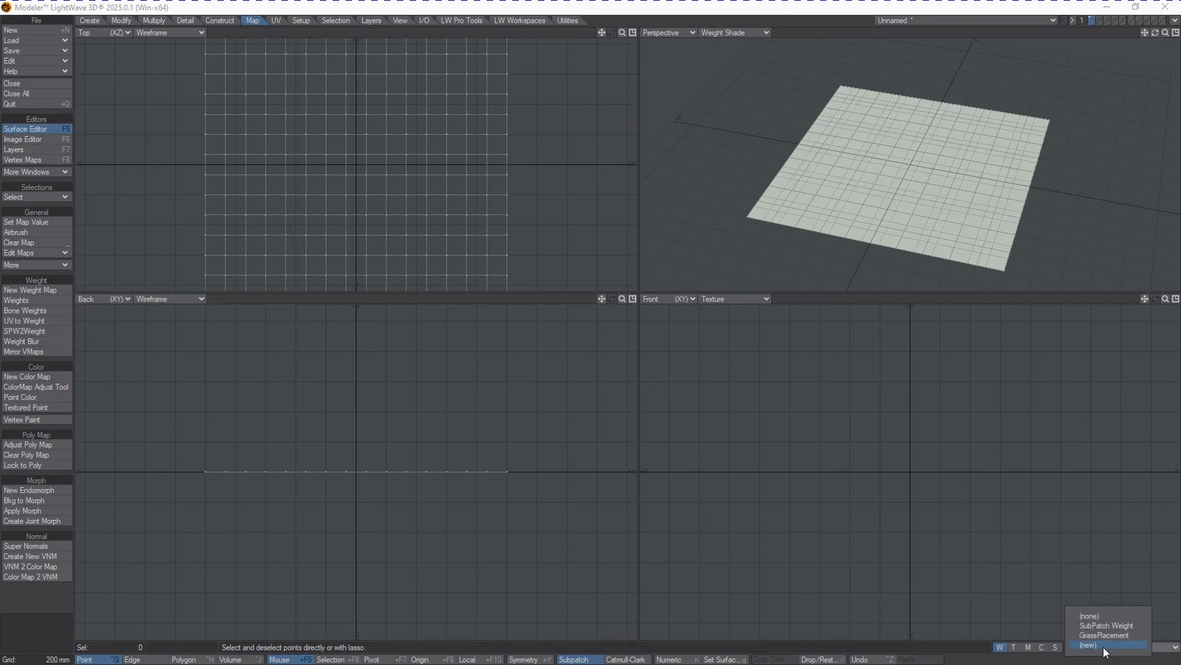
left_click(1118, 634)
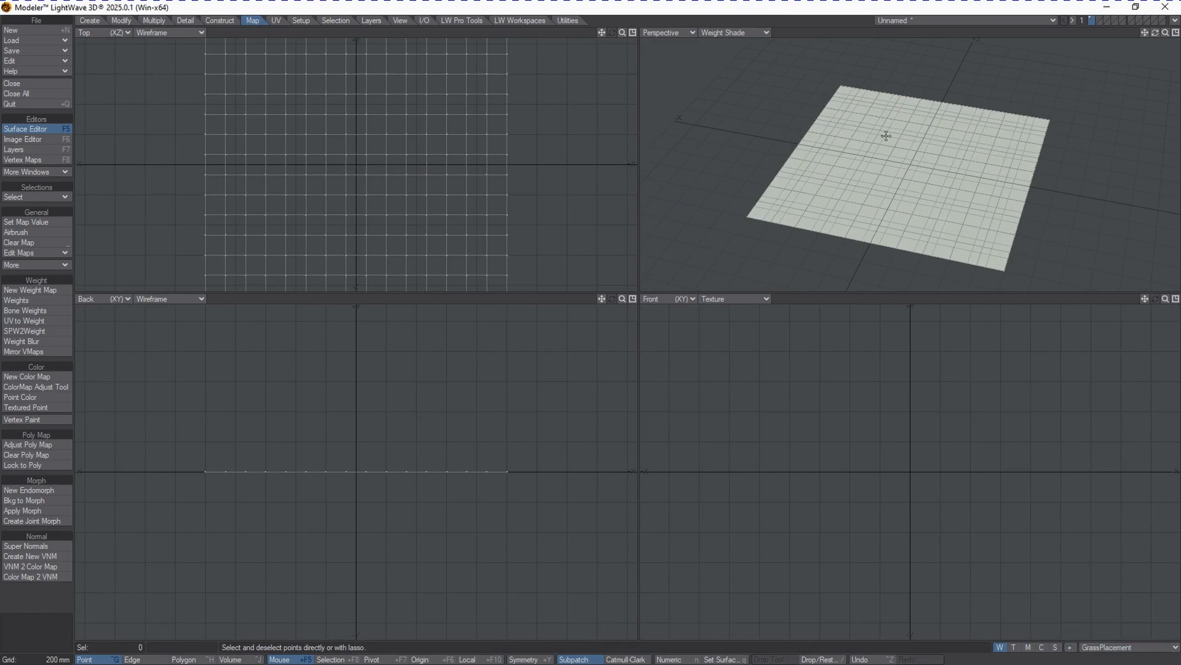
Airbrush positive weights onto the GrassPlacement map along two opposite edges of the plane.
left_click(43, 232)
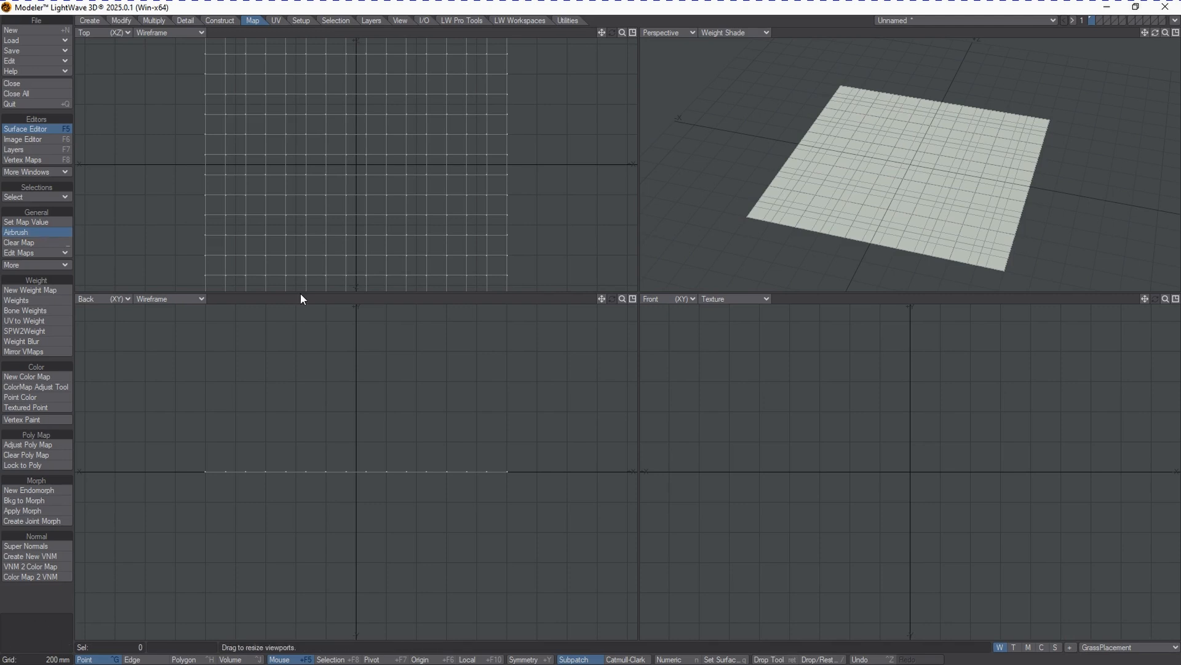
left_click_drag(831, 209, 821, 211)
right_click_drag(820, 211, 833, 222)
mouse_move(759, 218)
left_mouse_down()
mouse_move(747, 214)
mouse_move(1003, 261)
left_mouse_up()
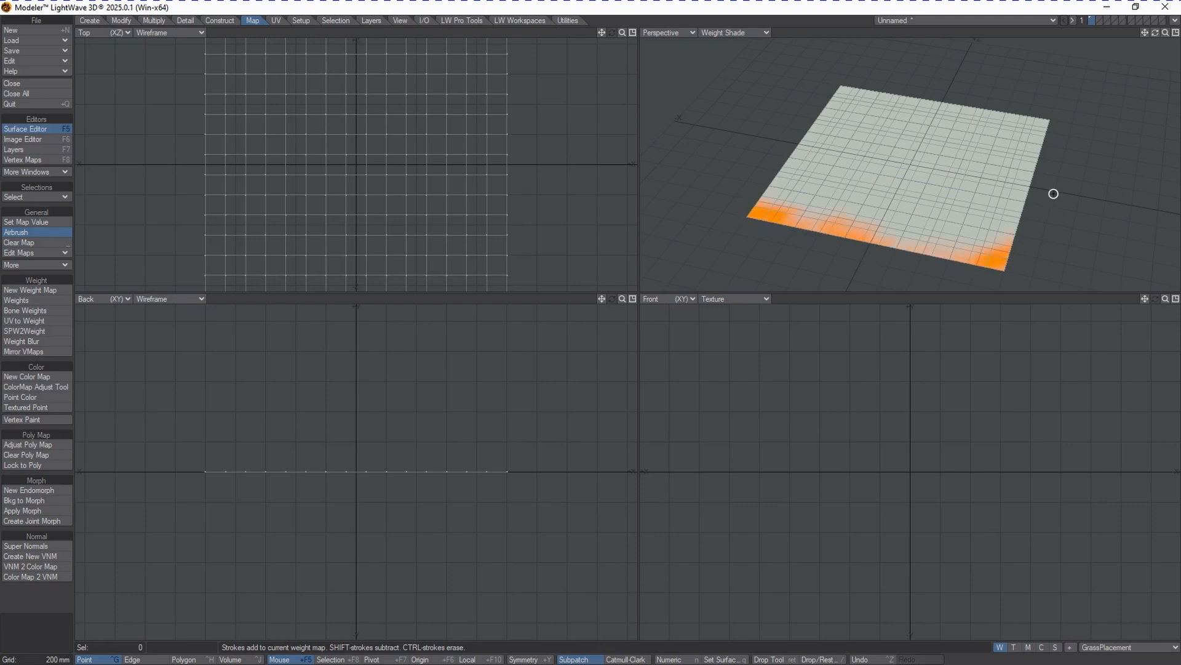
mouse_move(1028, 121)
left_mouse_down()
mouse_move(825, 100)
mouse_move(936, 108)
mouse_move(1046, 137)
mouse_move(886, 98)
mouse_move(865, 103)
mouse_move(1044, 129)
mouse_move(813, 112)
mouse_move(984, 105)
mouse_move(891, 98)
mouse_move(1089, 121)
left_mouse_up()
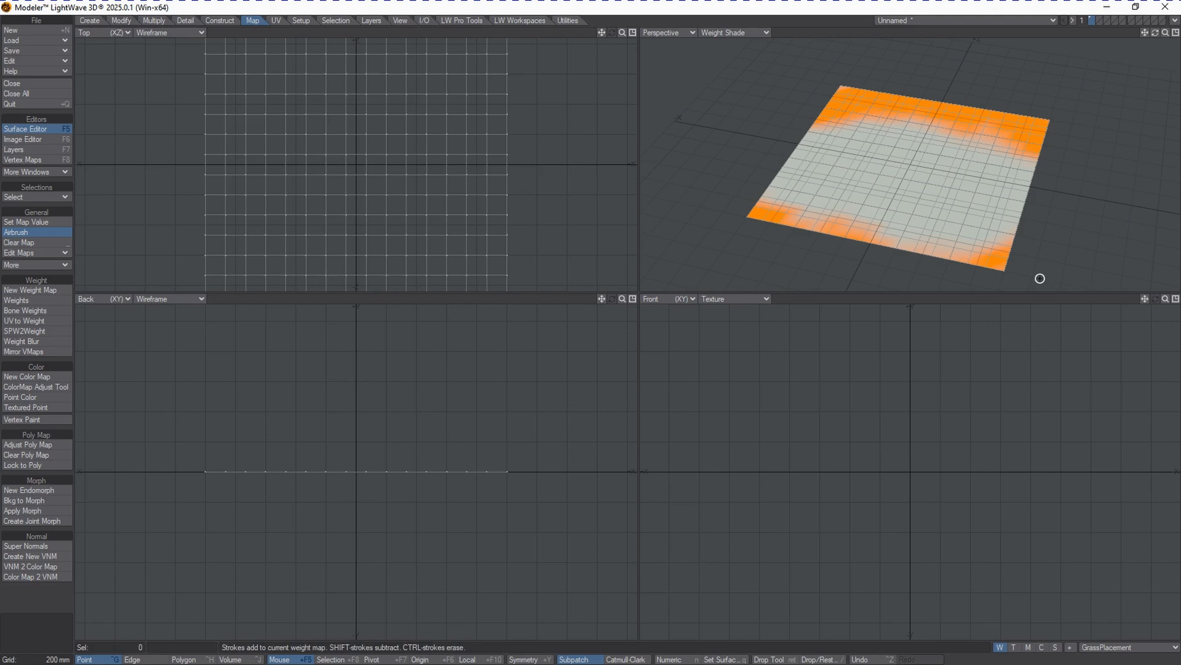
left_click_drag(923, 252, 909, 243)
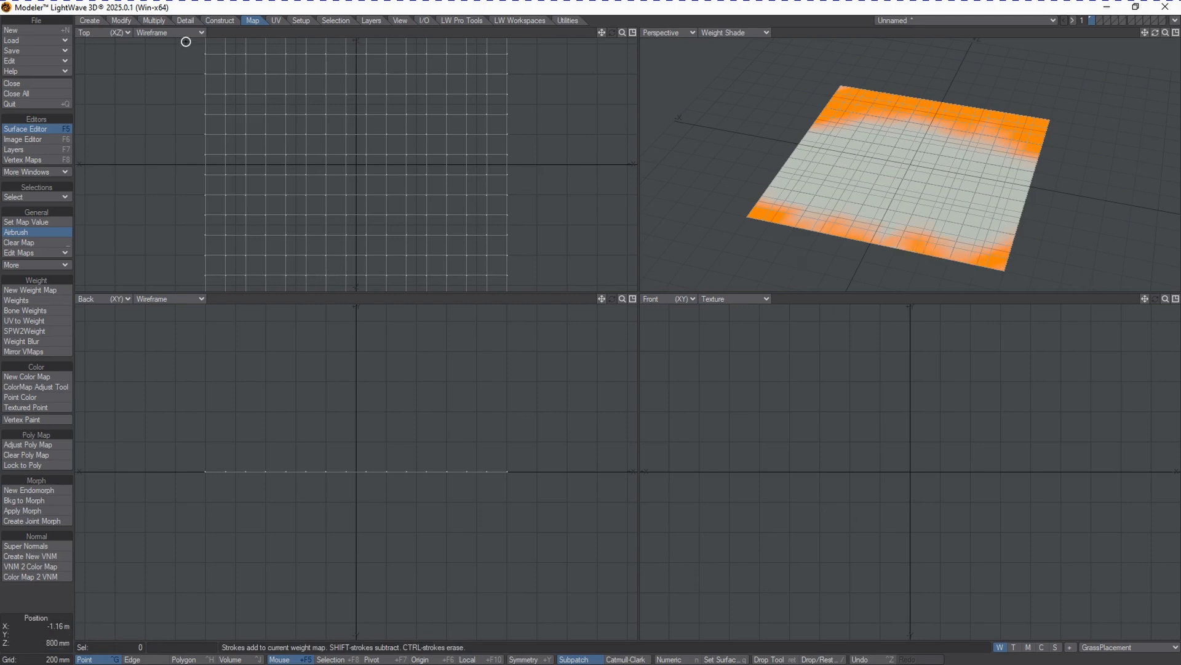
Start DP Grass on the plane, open its numeric settings and set Max Preview Number to 1000.
left_click(97, 21)
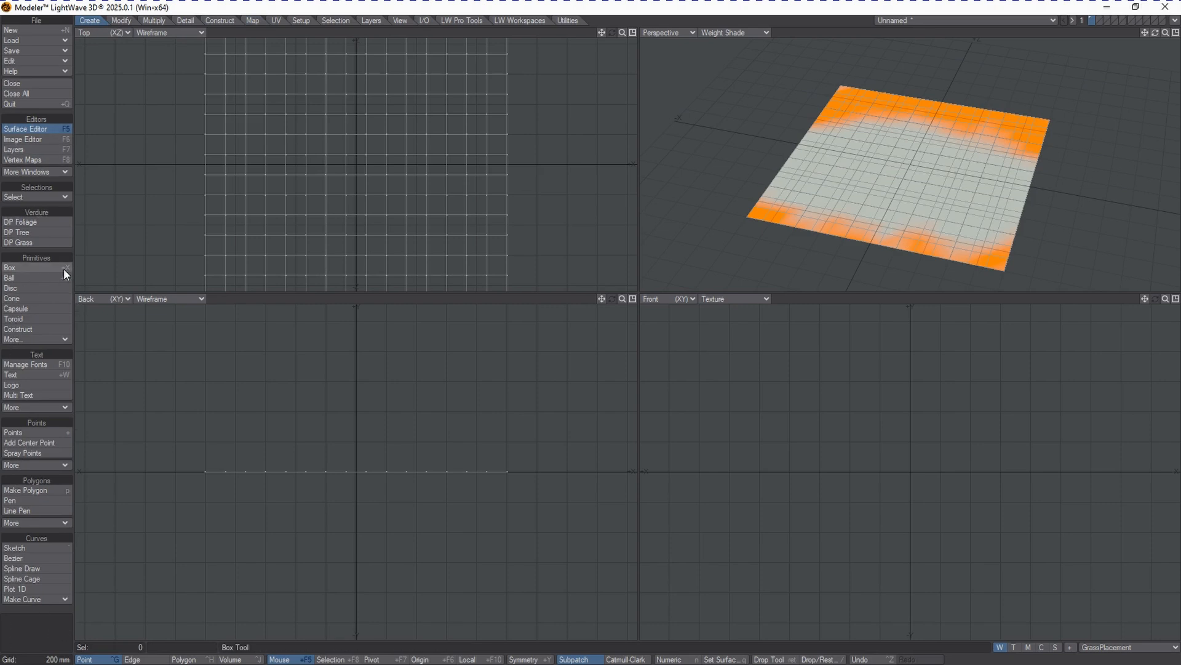
left_click(43, 241)
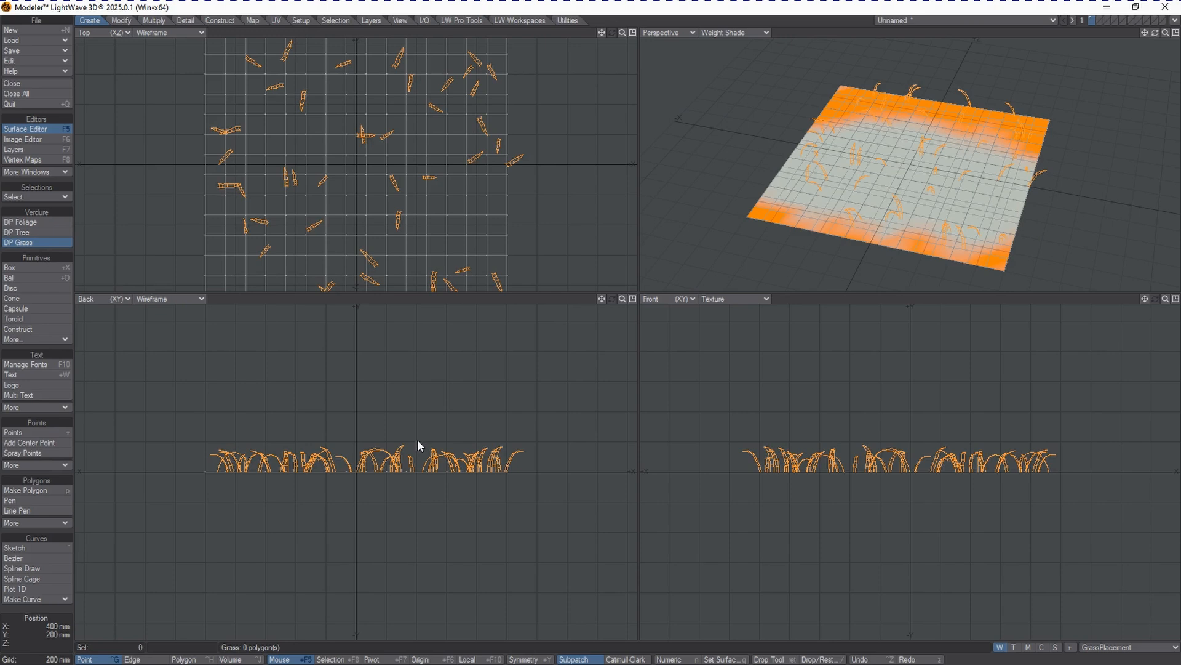
key("n")
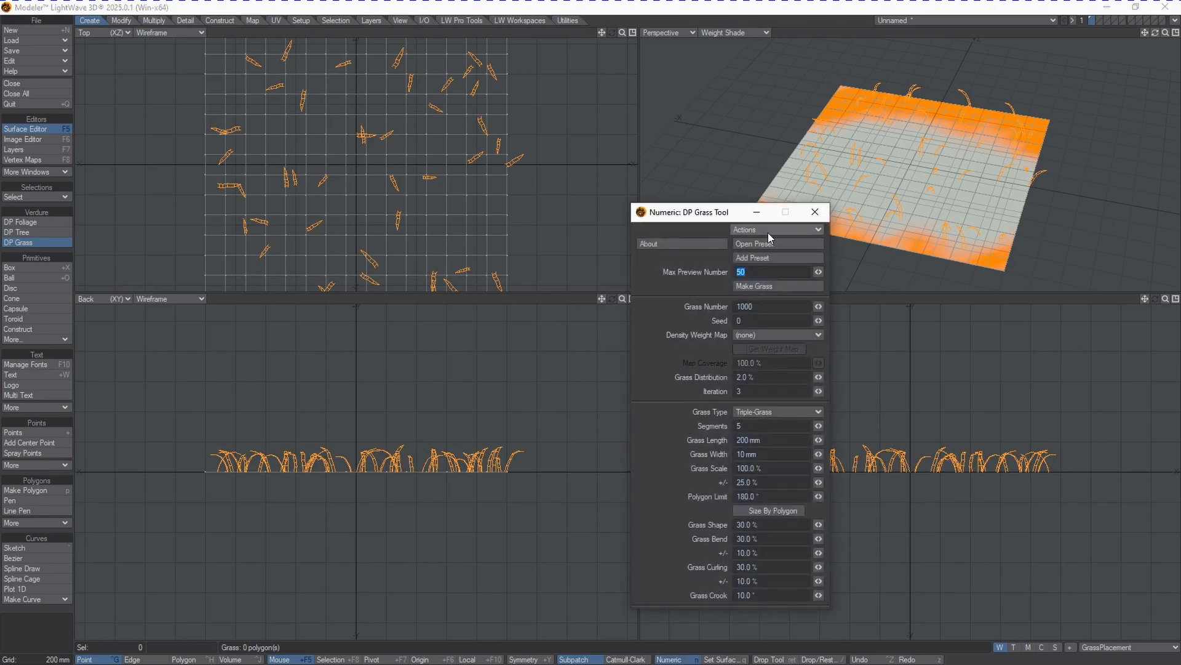
left_click_drag(717, 219, 650, 163)
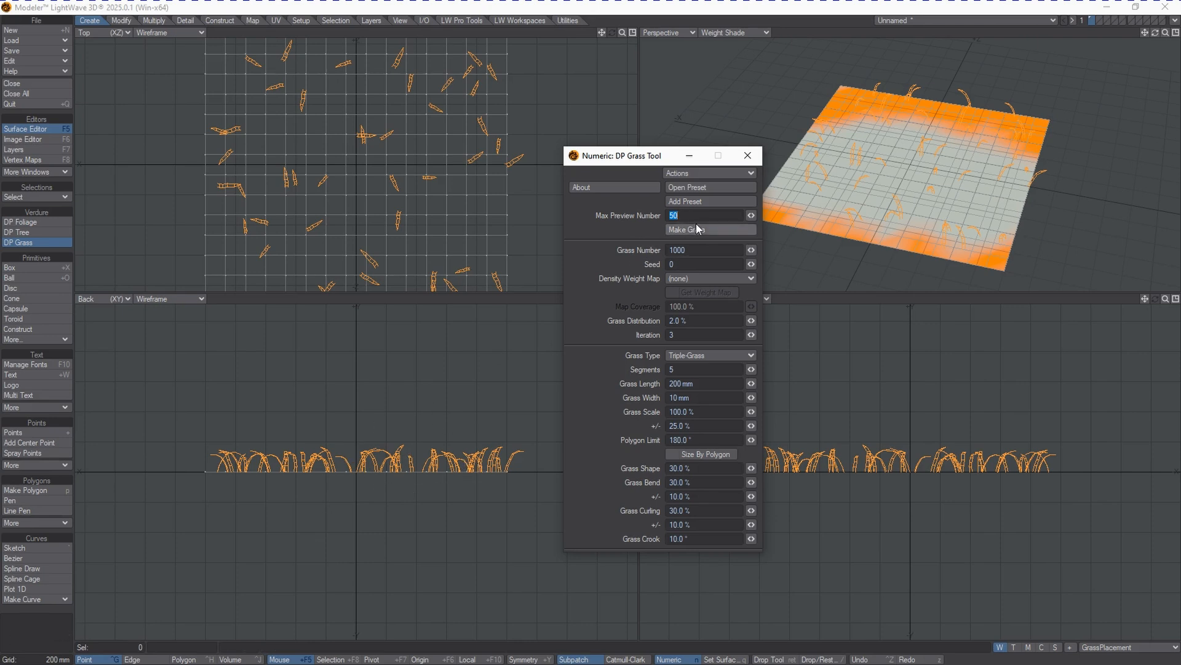
type("1000")
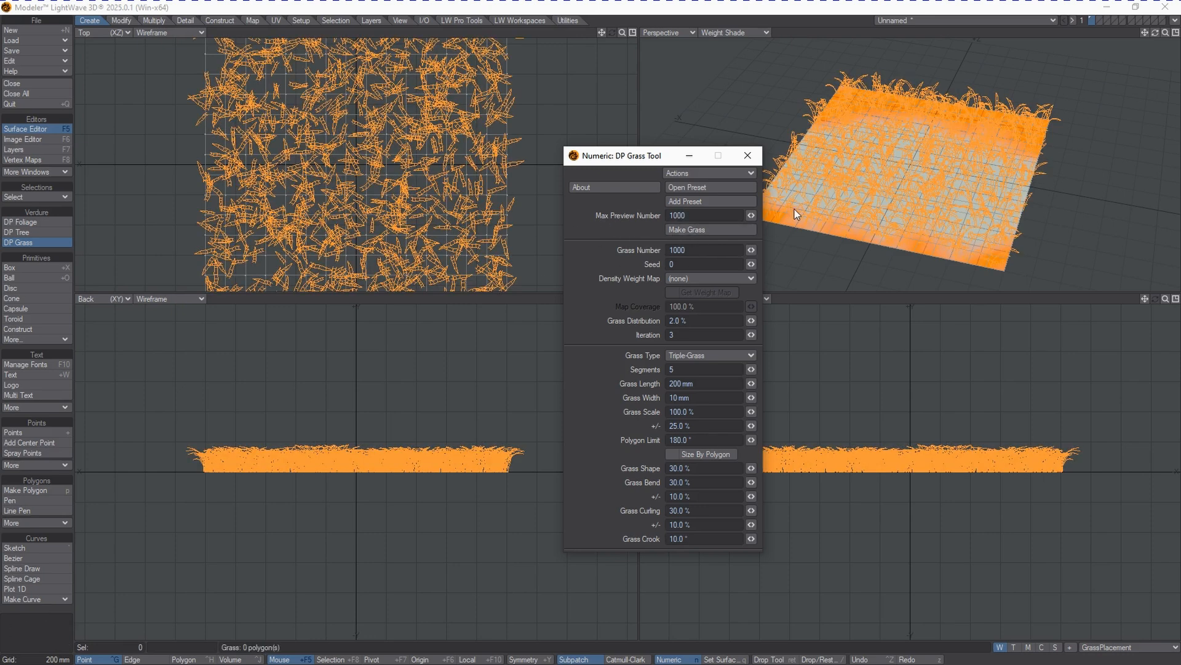
Set both the Grass Number and the Max Preview Number of the grass to 3500.
left_click(693, 249)
type("3.580")
key("BackSpace")
key("BackSpace")
key("BackSpace")
key("BackSpace")
type("500")
left_click(688, 215)
type("3500")
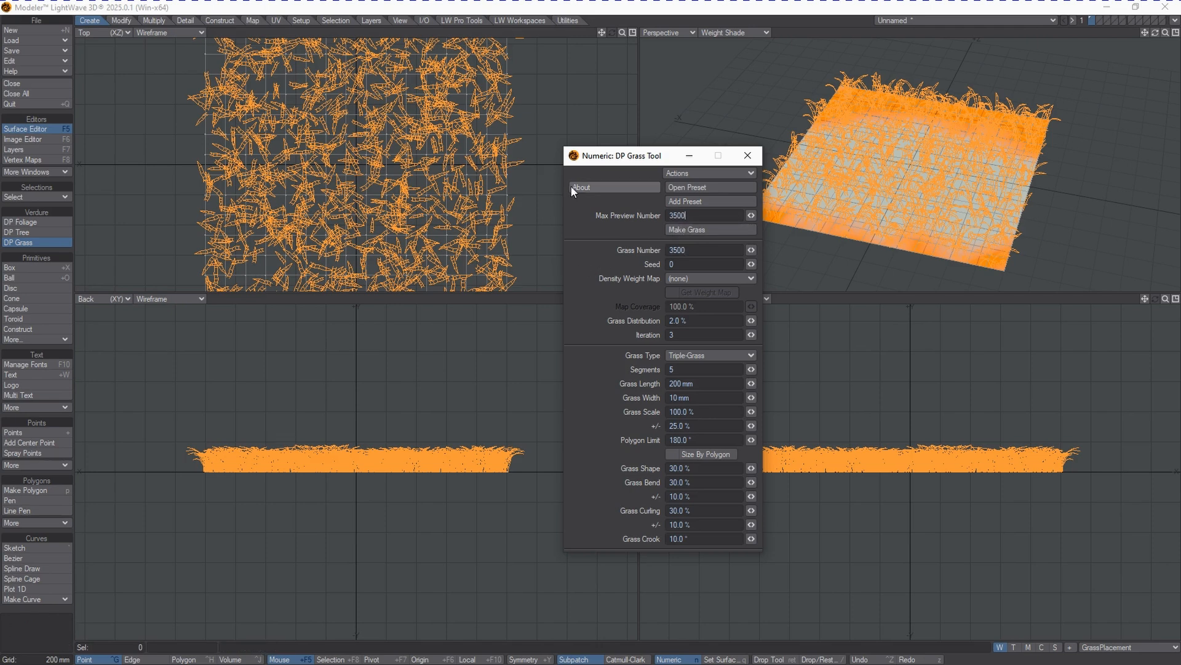
key("Return")
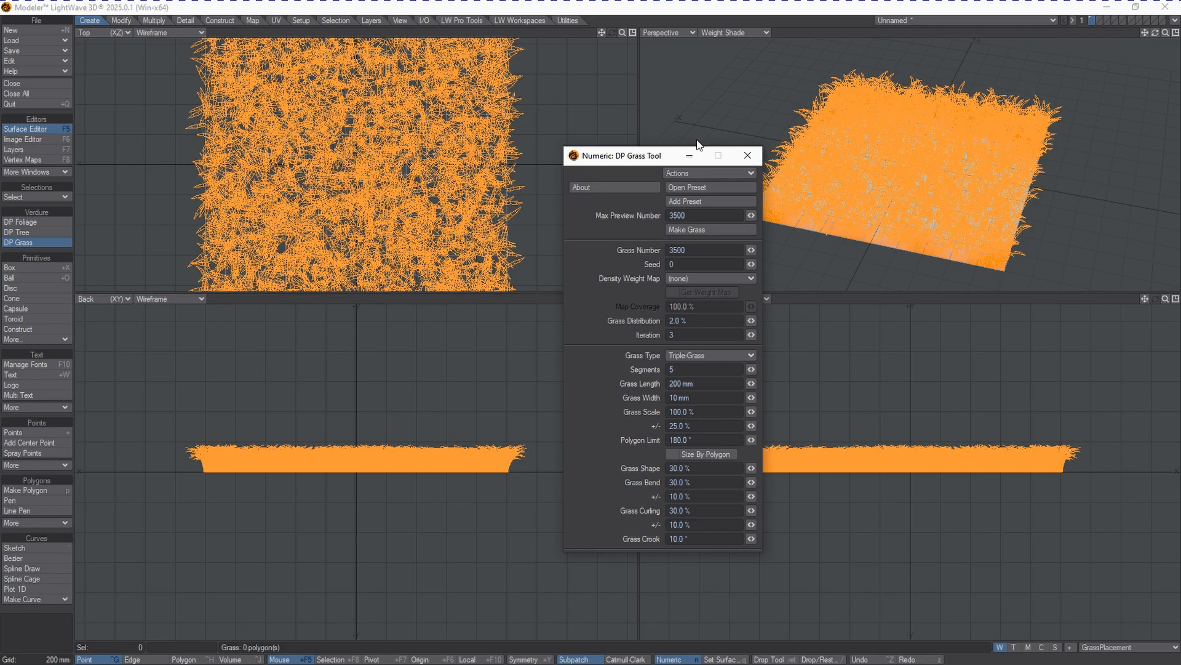
Assign GrassPlacement as the Density Weight Map of the grass.
left_click_drag(1157, 38, 1158, 39)
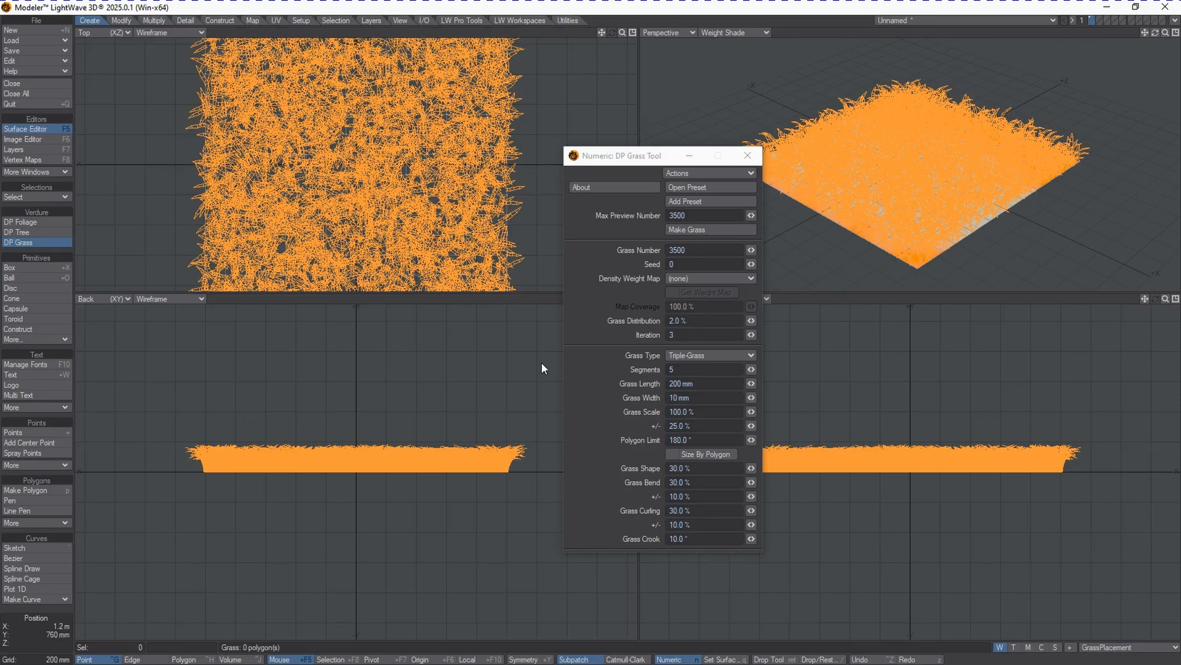
left_click(695, 279)
left_click(711, 289)
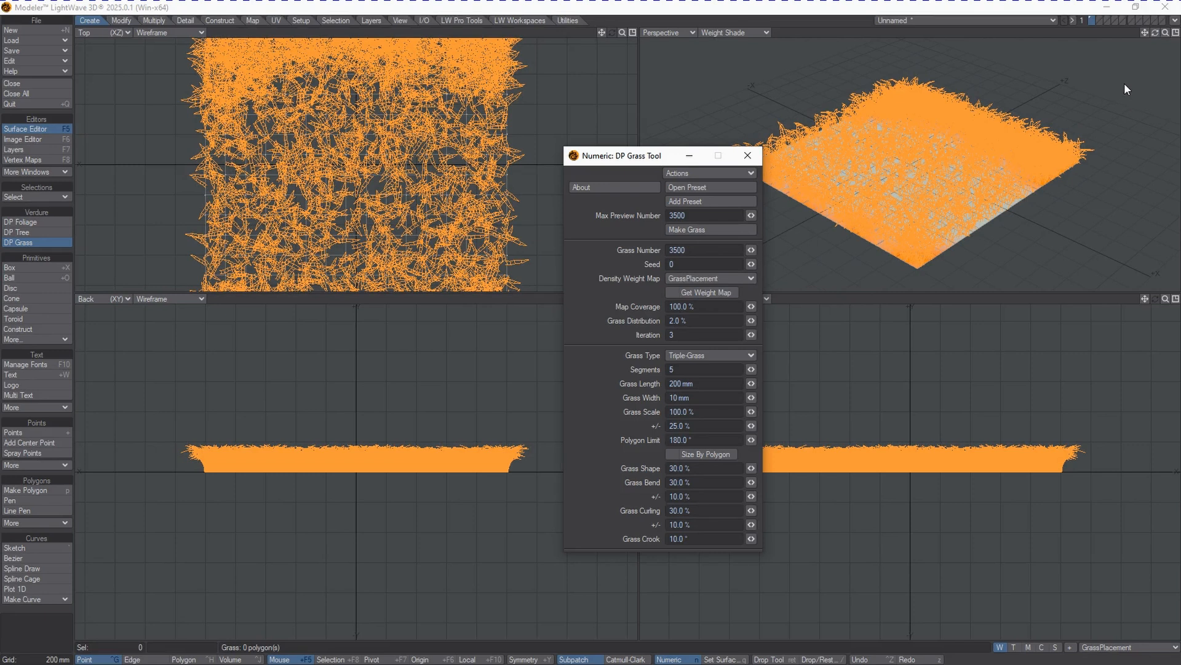
Set the Grass Distribution to 0% so blades grow only in the weighted areas.
mouse_move(1156, 36)
left_mouse_down()
mouse_move(1135, 38)
mouse_move(1156, 37)
left_mouse_up()
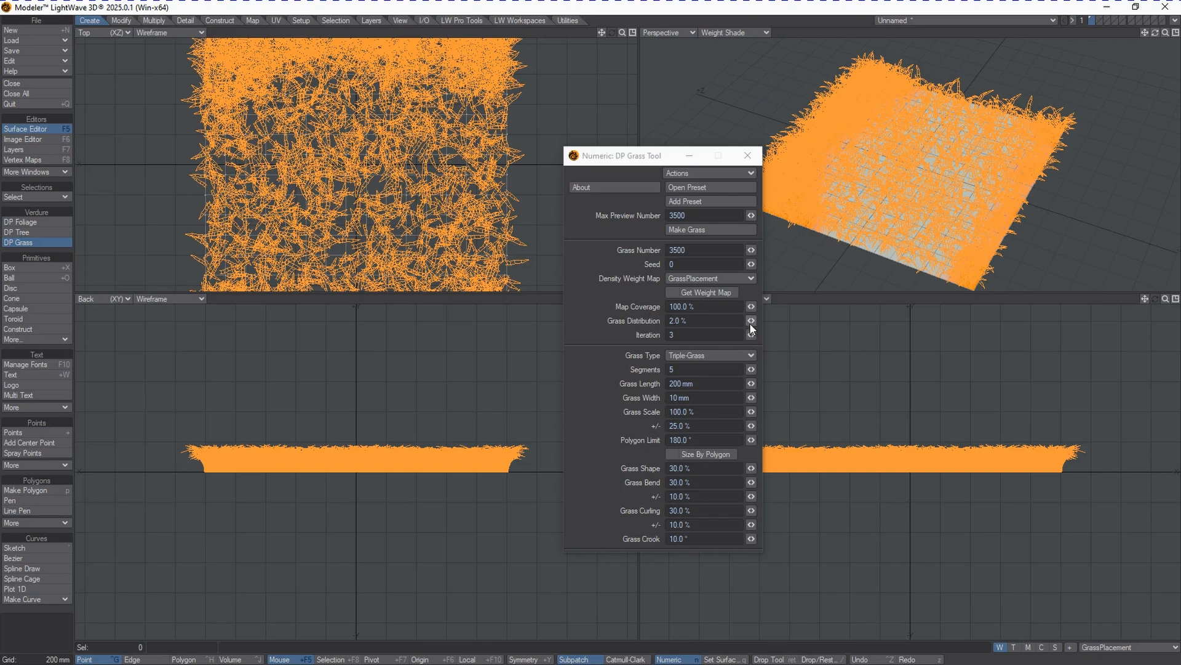
left_click(702, 320)
type("0")
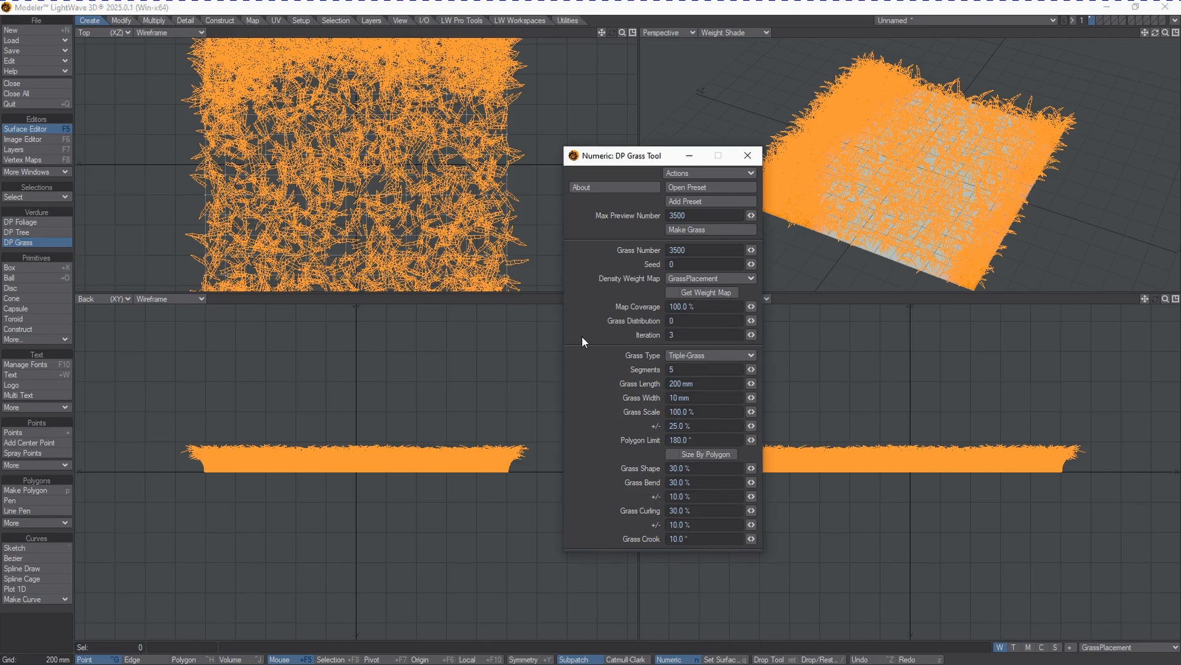
key("Return")
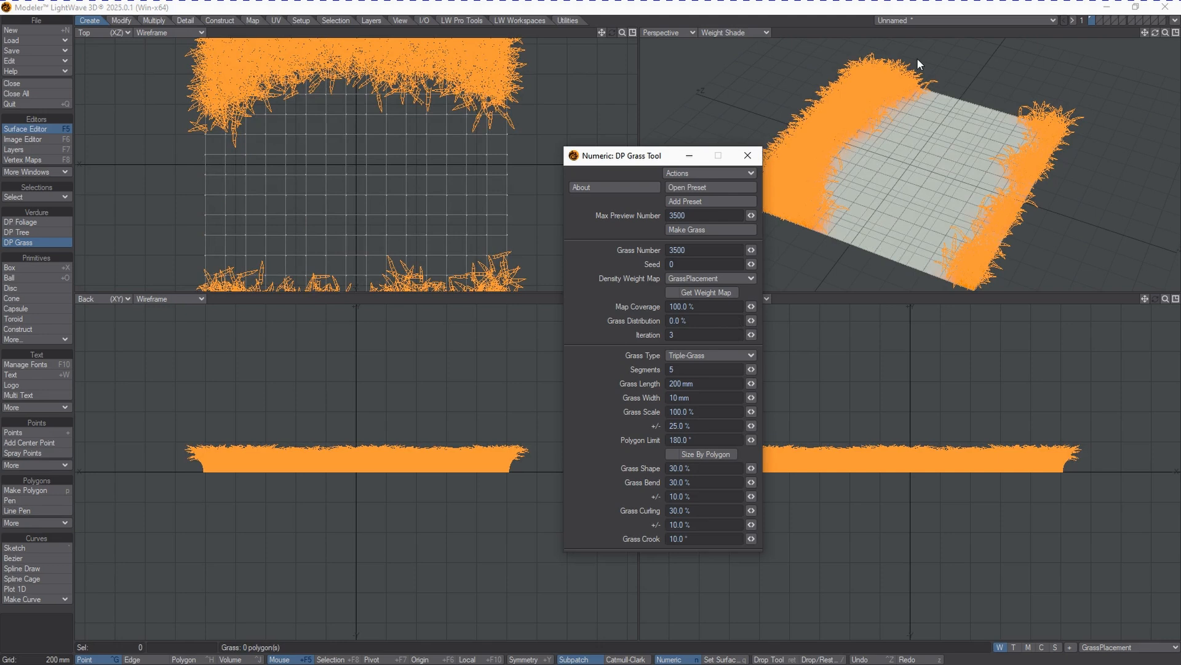
mouse_move(1156, 32)
left_mouse_down()
mouse_move(1120, 43)
mouse_move(1153, 37)
left_mouse_up()
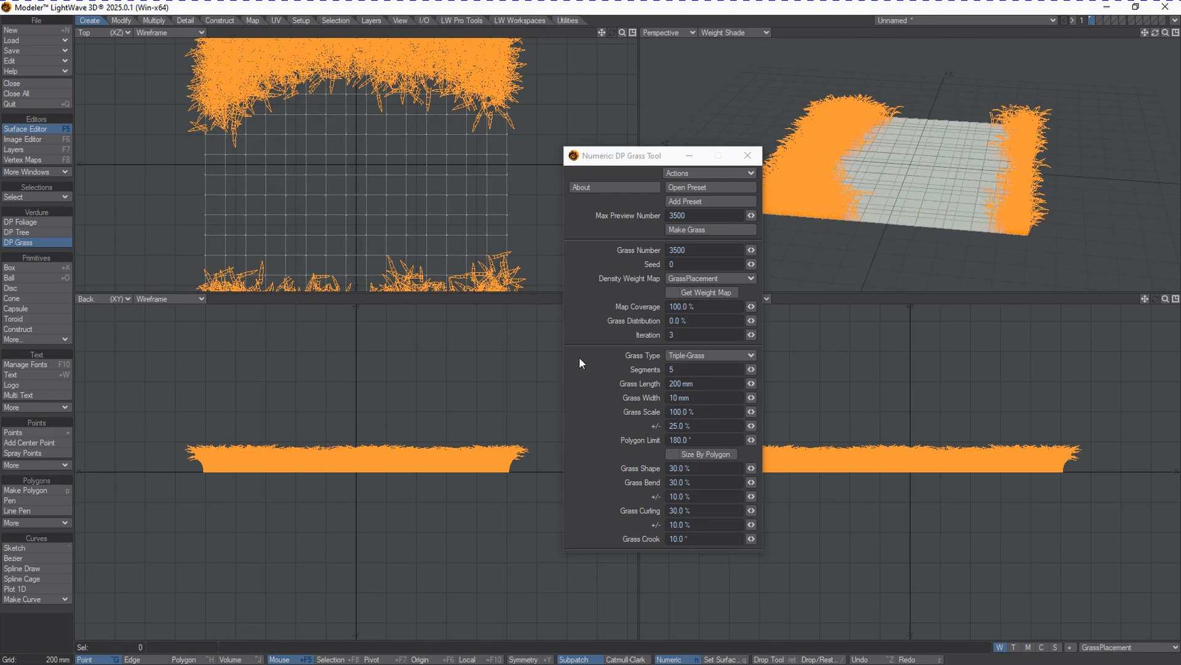
left_click(751, 307)
left_click_drag(751, 307, 749, 327)
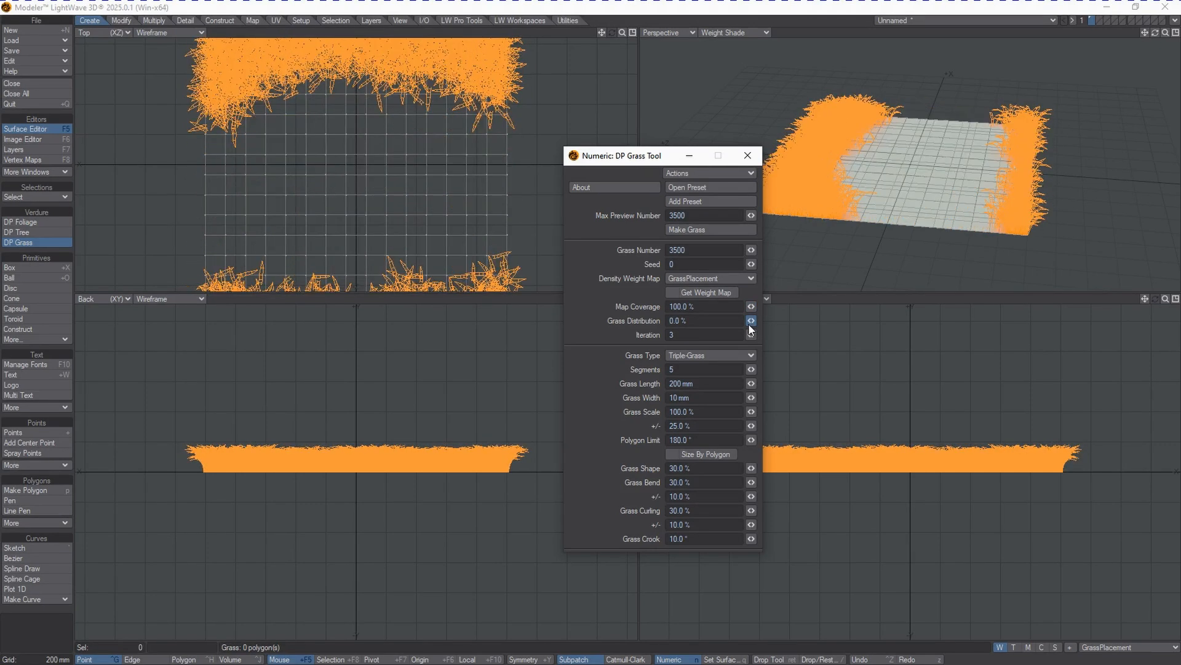
Set the grass Iteration to 13 and the Grass Type to Double-Grass+.
mouse_move(750, 336)
left_mouse_down()
mouse_move(765, 333)
mouse_move(725, 334)
mouse_move(763, 336)
mouse_move(750, 337)
left_mouse_up()
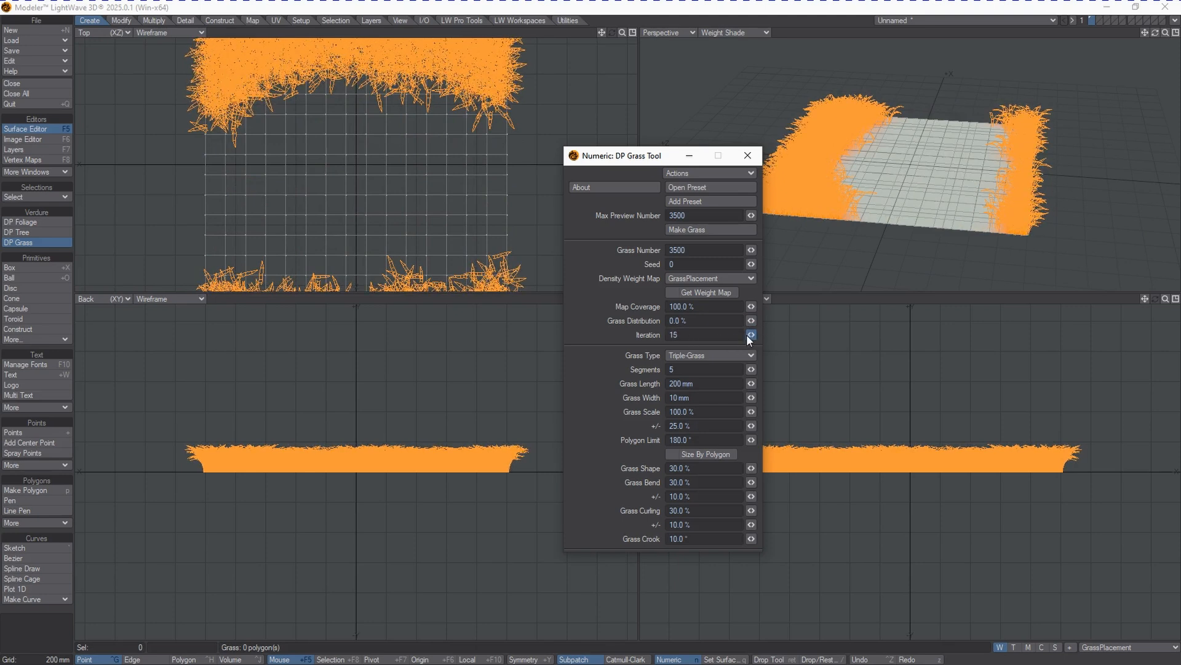
left_click(725, 356)
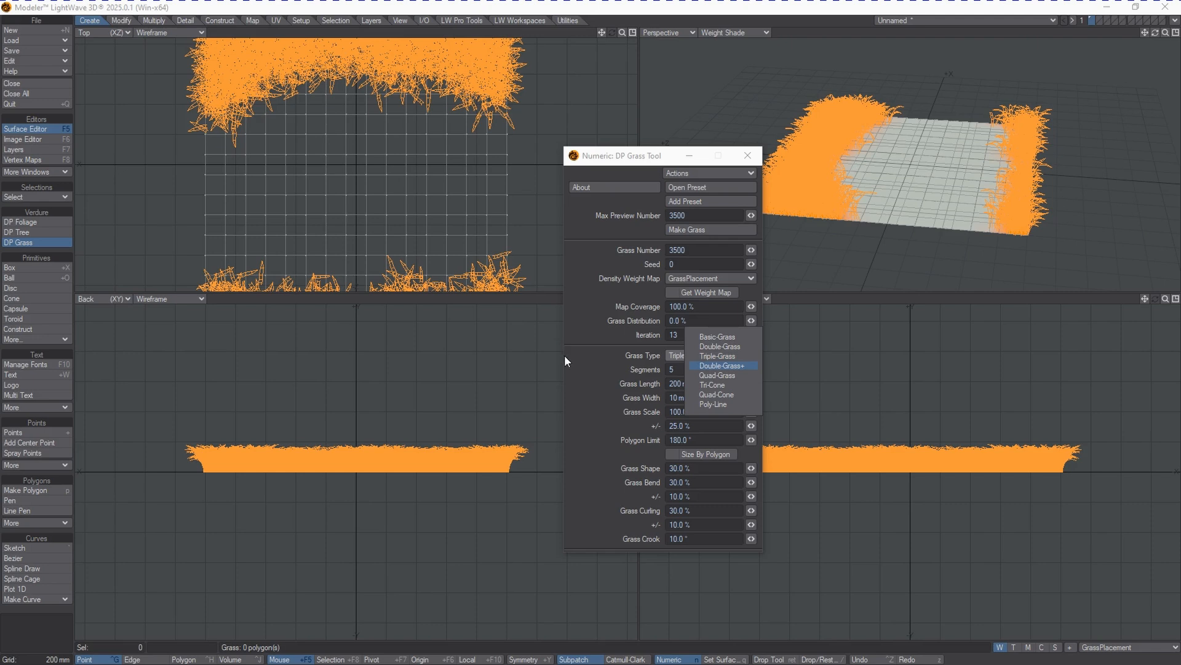
left_click(732, 366)
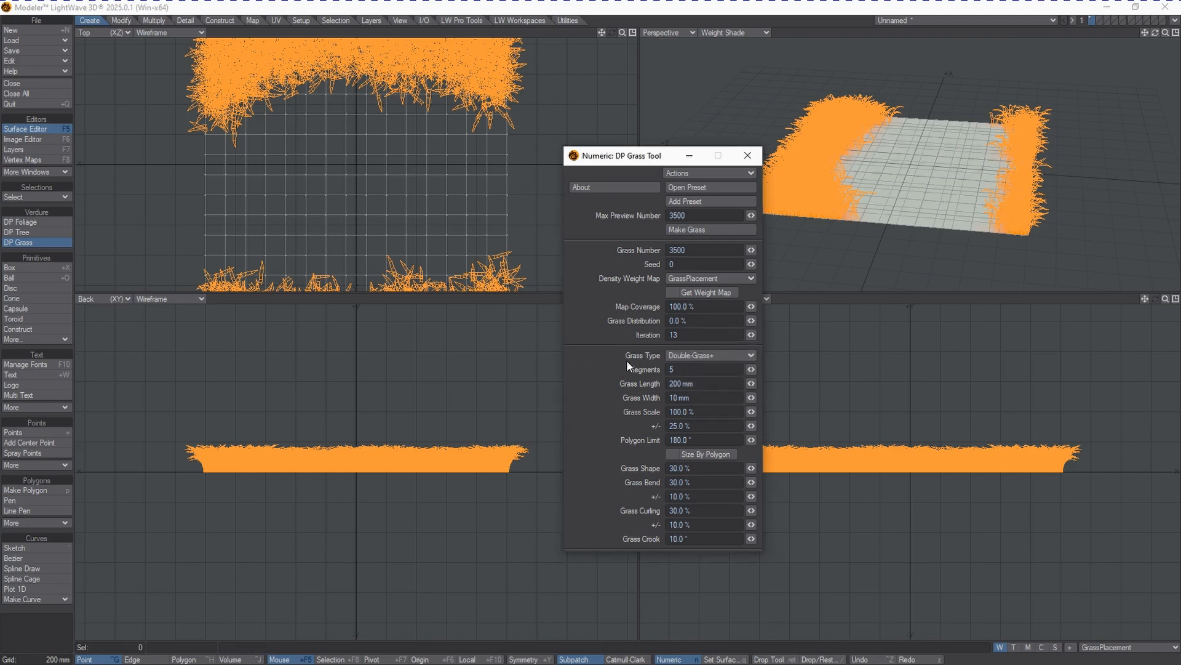
Try the Quad-Grass type on the grass and return it to Double-Grass+.
left_click(733, 357)
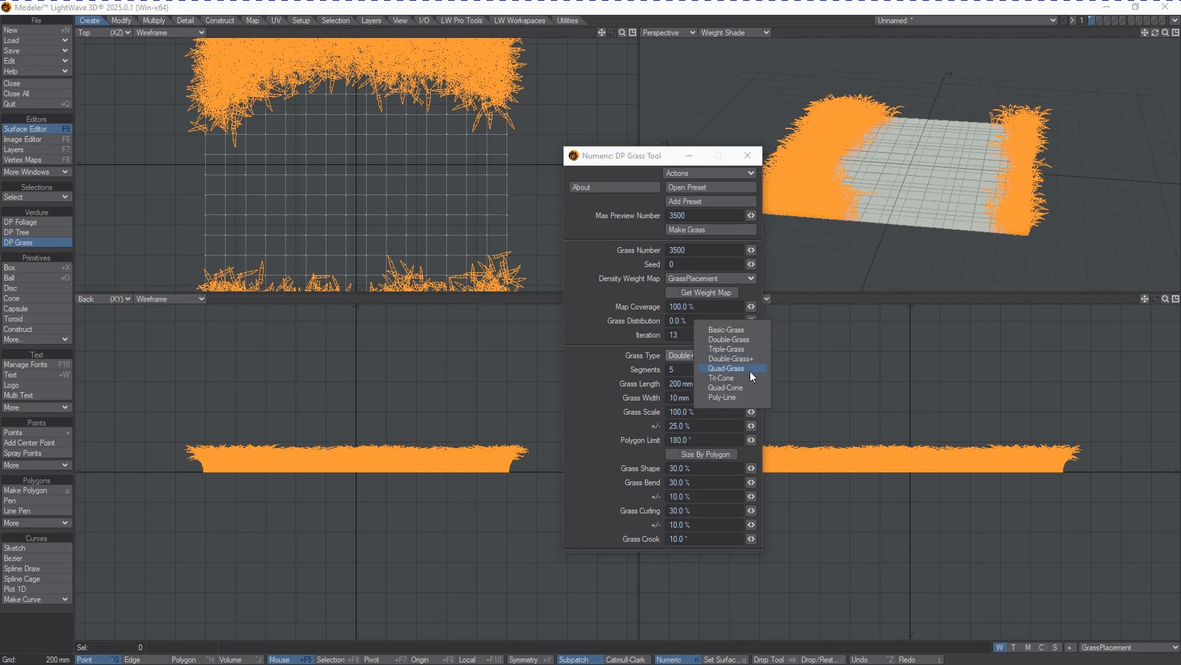
left_click(749, 371)
left_click(730, 353)
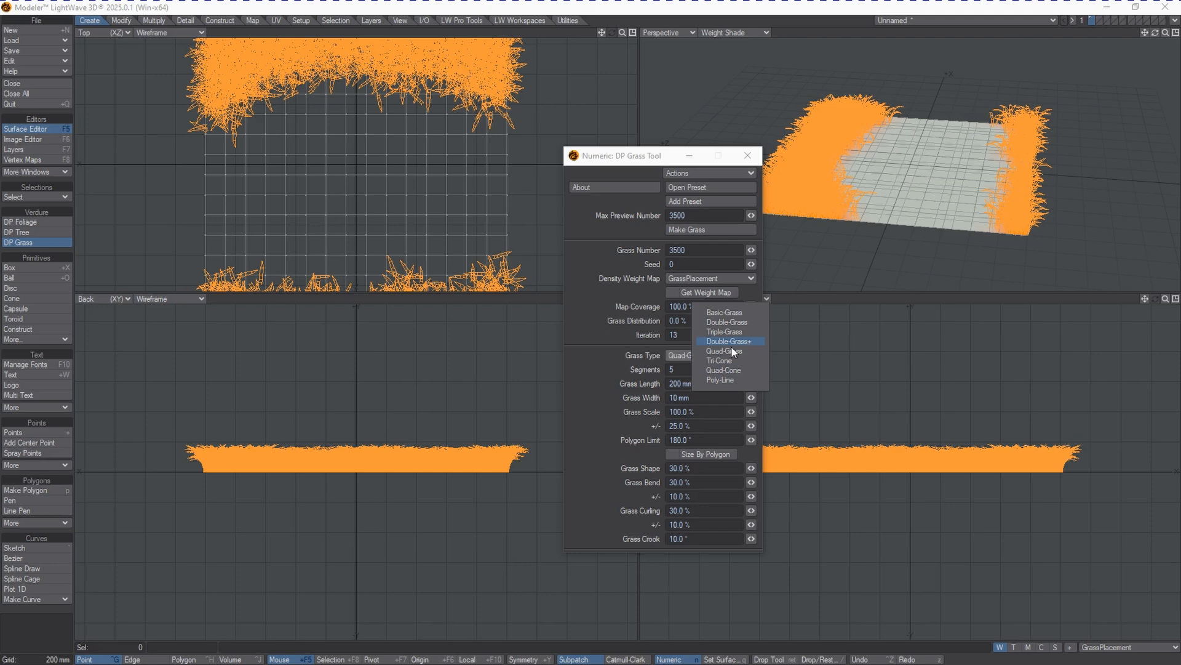
left_click(734, 343)
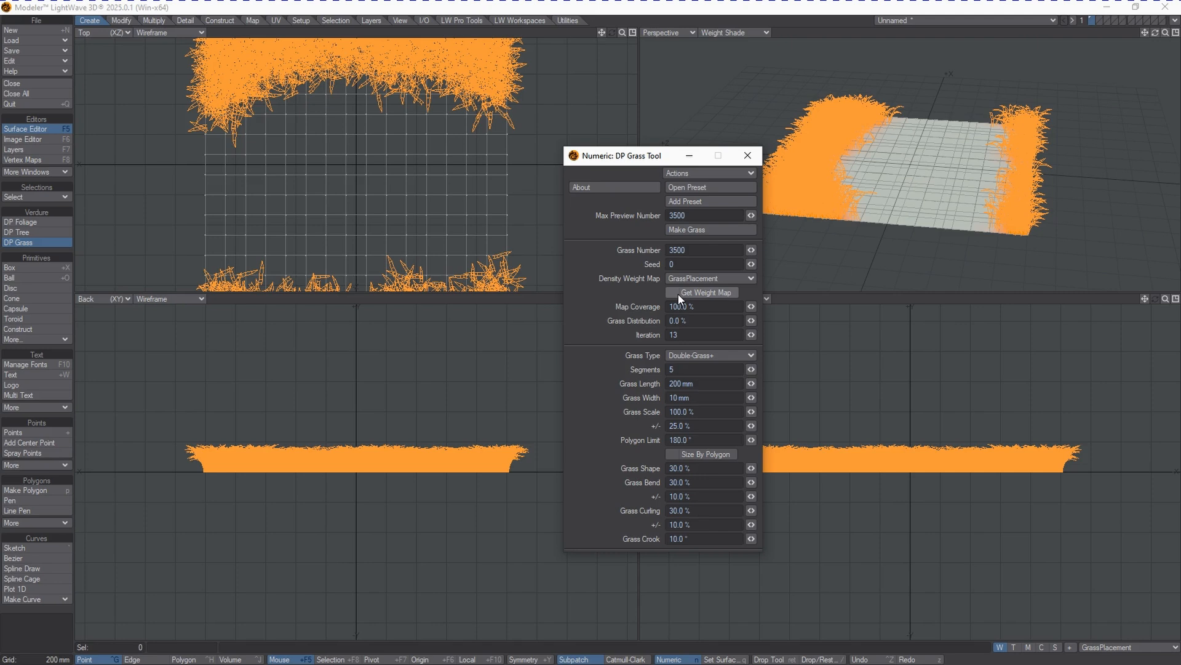
Toggle Get Weight Map on and off, and try the grass with no Density Weight Map before reassigning GrassPlacement.
left_click_drag(634, 159, 619, 134)
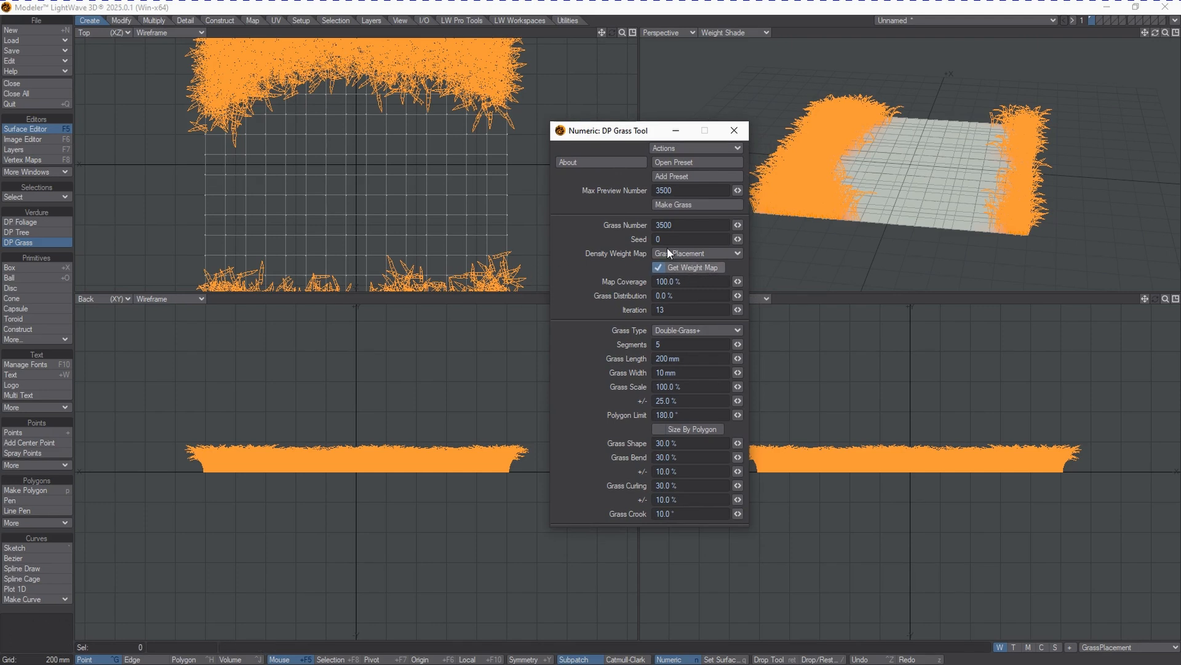
left_click(666, 268)
left_click(686, 269)
left_click(699, 267)
left_click(704, 253)
left_click(705, 244)
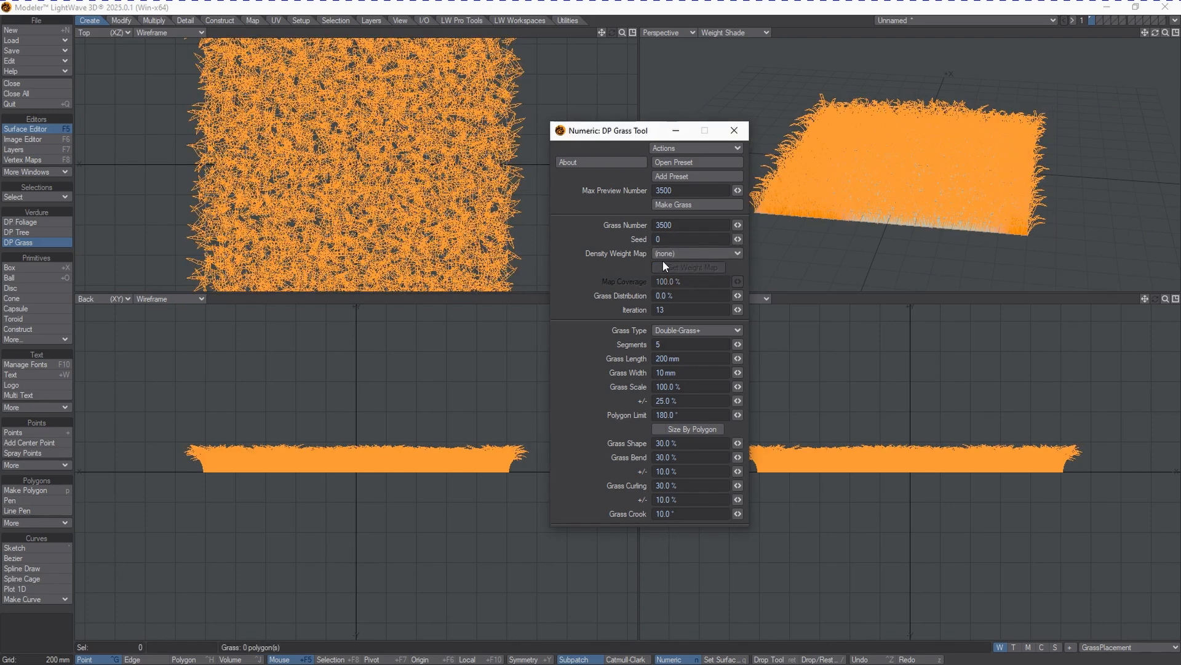
left_click(667, 252)
left_click(667, 262)
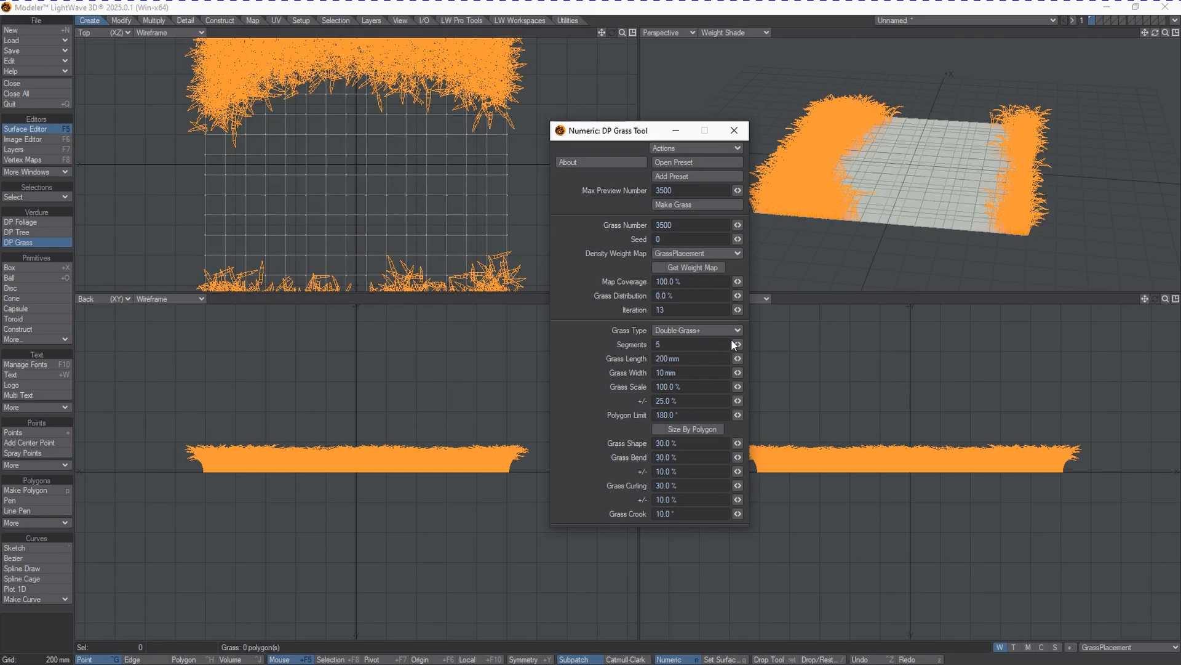
Lower the grass Segments to 4 and on to 1, examining the blades up close.
mouse_move(735, 344)
left_mouse_down()
mouse_move(725, 351)
mouse_move(738, 346)
left_mouse_up()
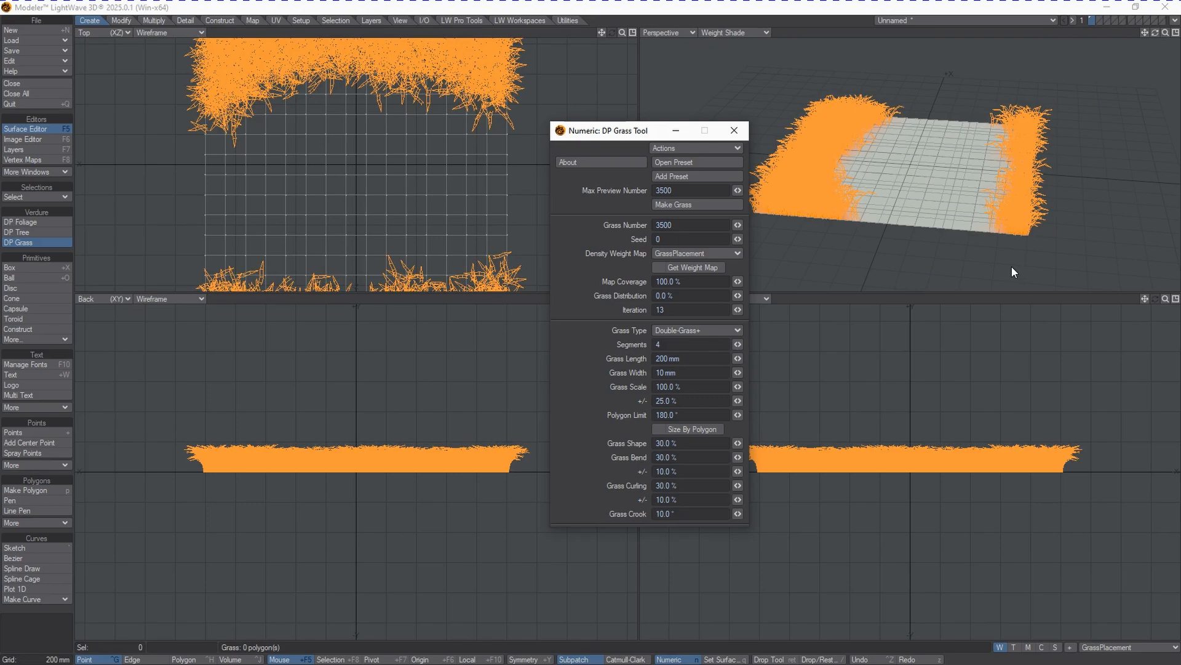
left_click_drag(605, 131, 716, 136)
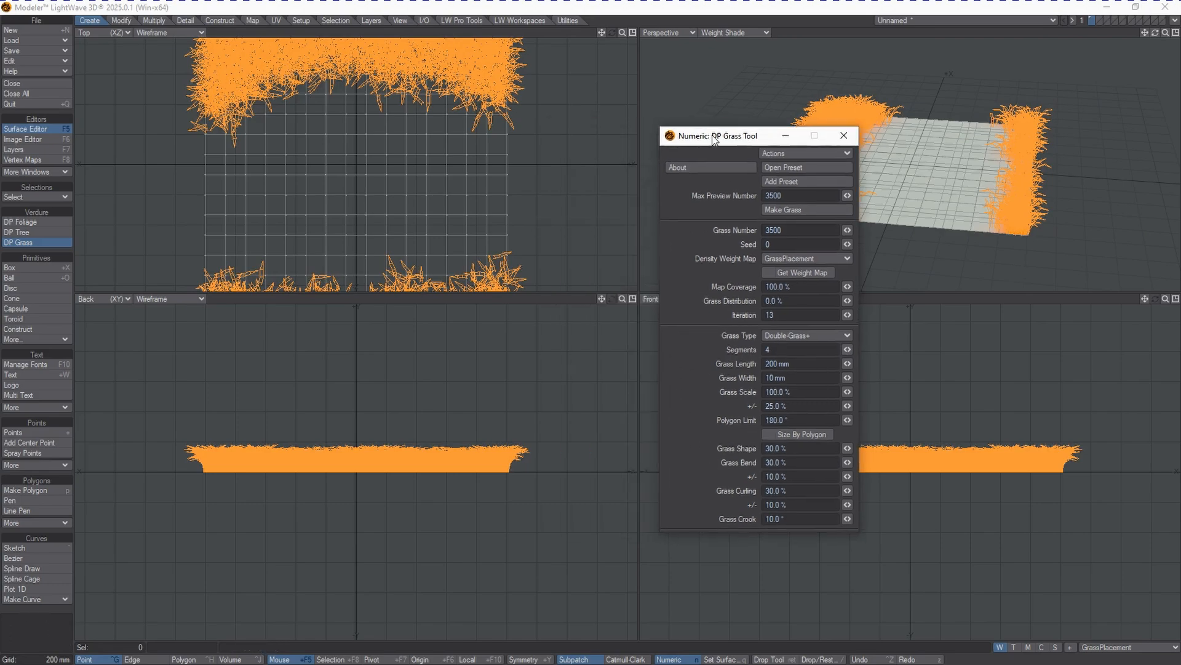
left_click_drag(623, 298, 623, 298)
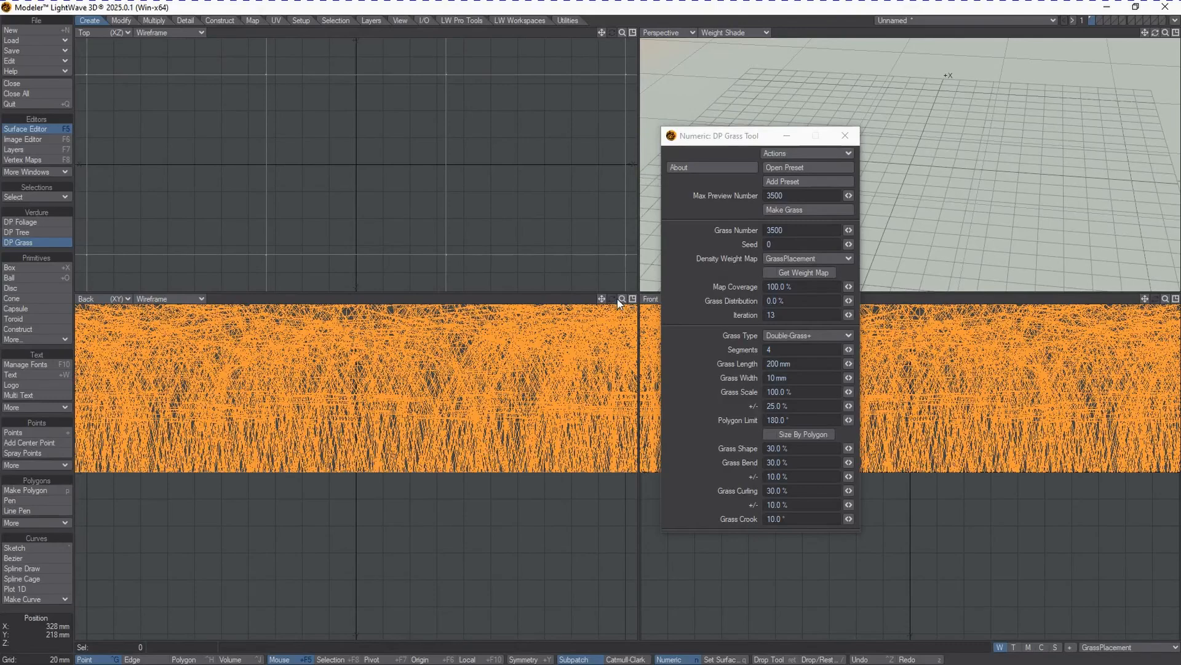
left_click_drag(849, 349, 851, 349)
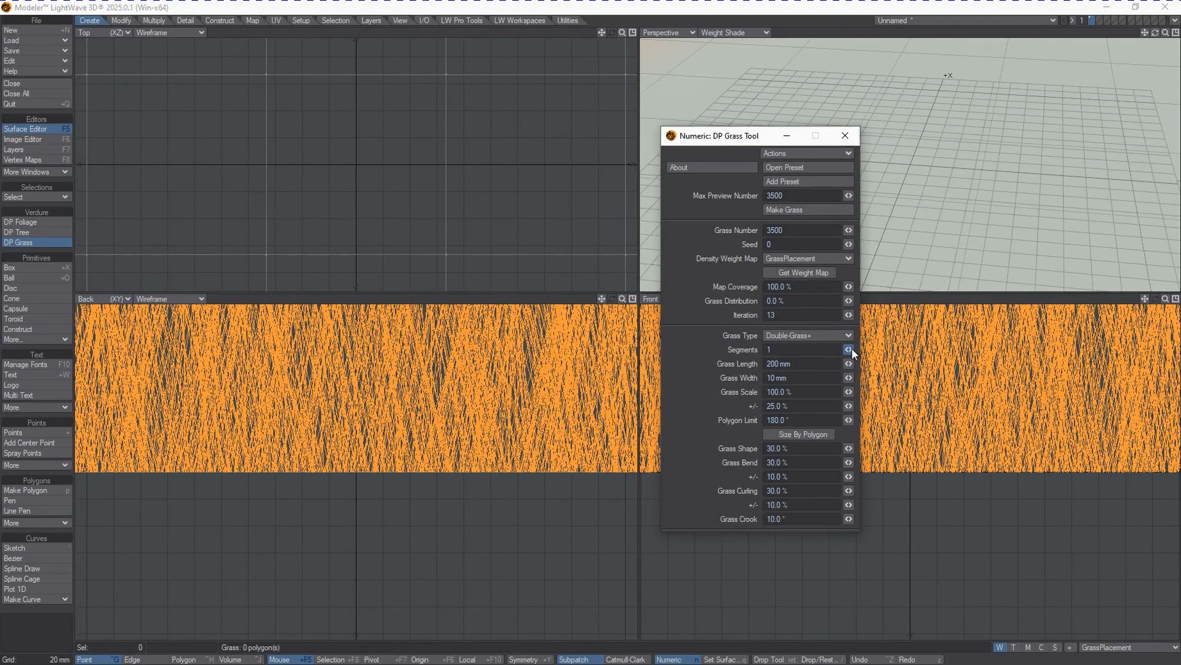
left_click_drag(603, 298, 422, 353)
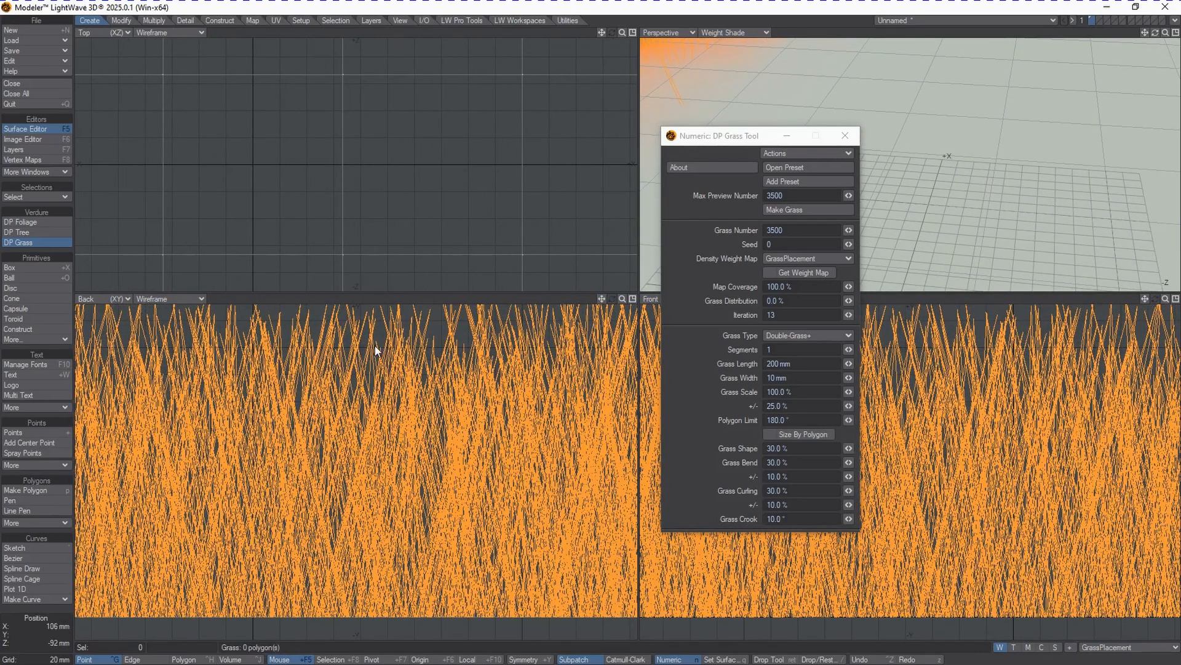
Raise the grass Segments one at a time past 6 to compare blade smoothness, and reduce them to 4.
left_click(849, 350)
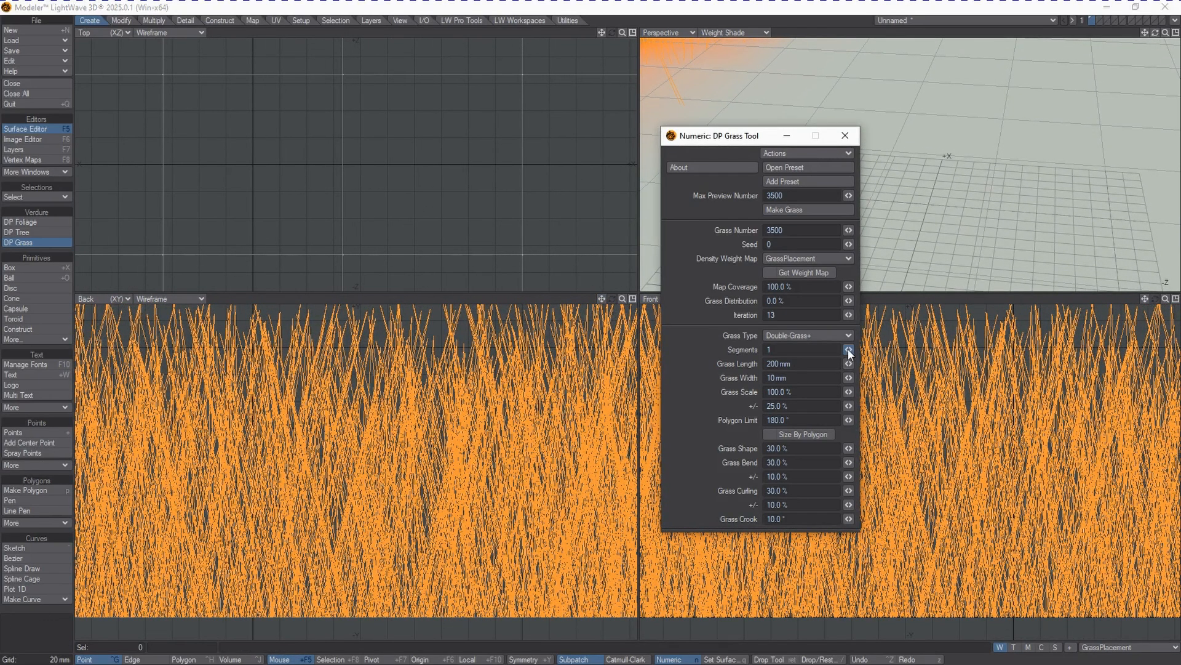
left_click(849, 350)
left_click(849, 350)
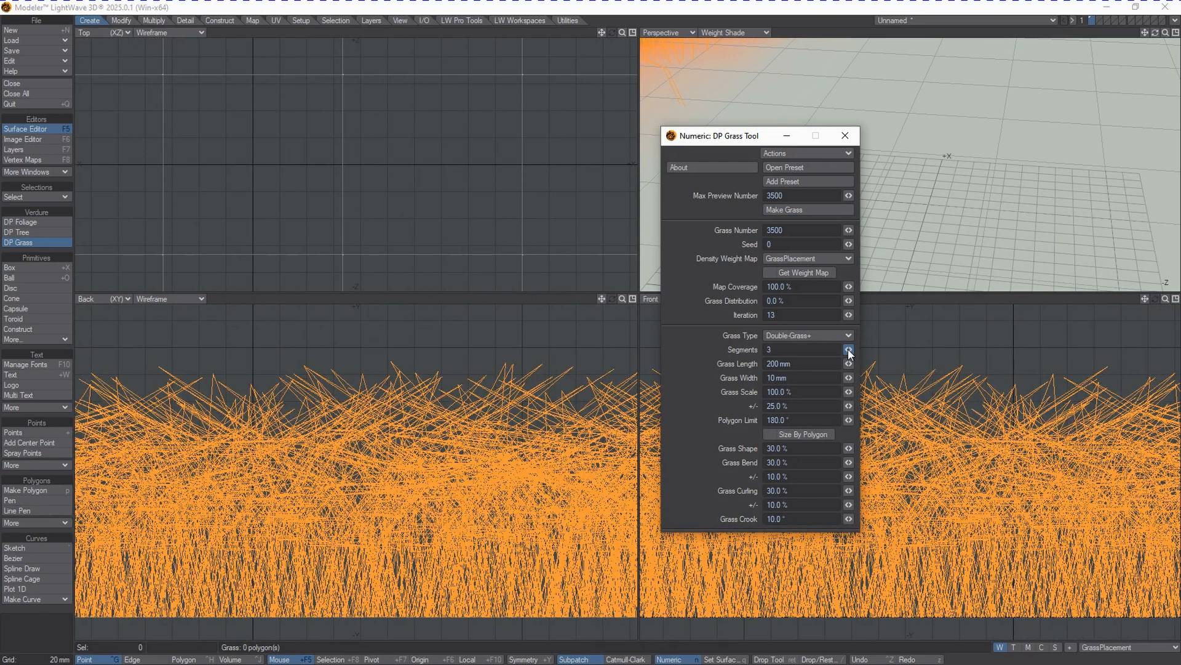
left_click(849, 350)
left_click(849, 350)
left_click(849, 350)
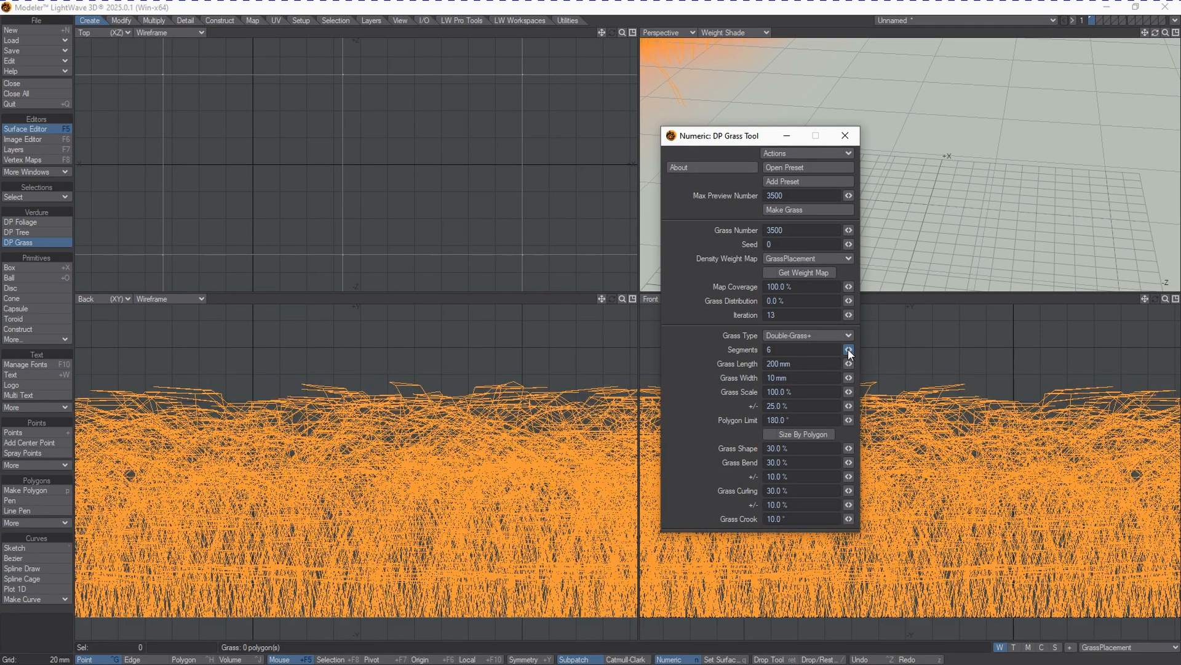
left_click(849, 350)
right_click(849, 350)
right_click(849, 350)
right_click(849, 350)
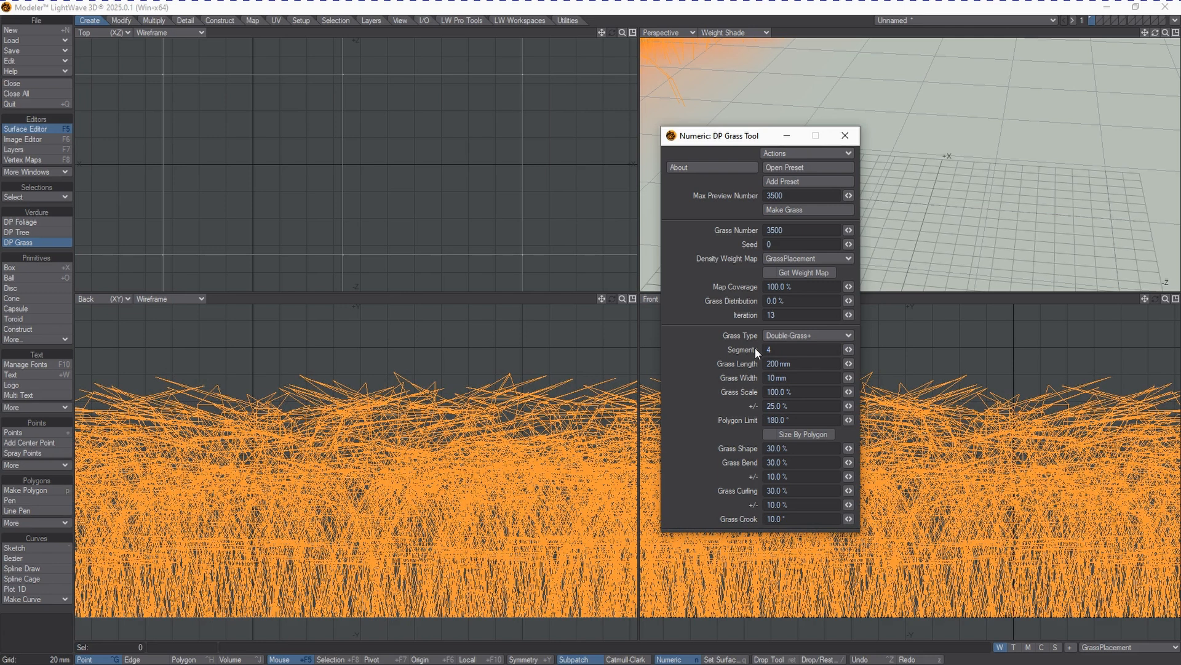
Set the grass Segments to 5.
left_click(776, 349)
type("5")
key("Return")
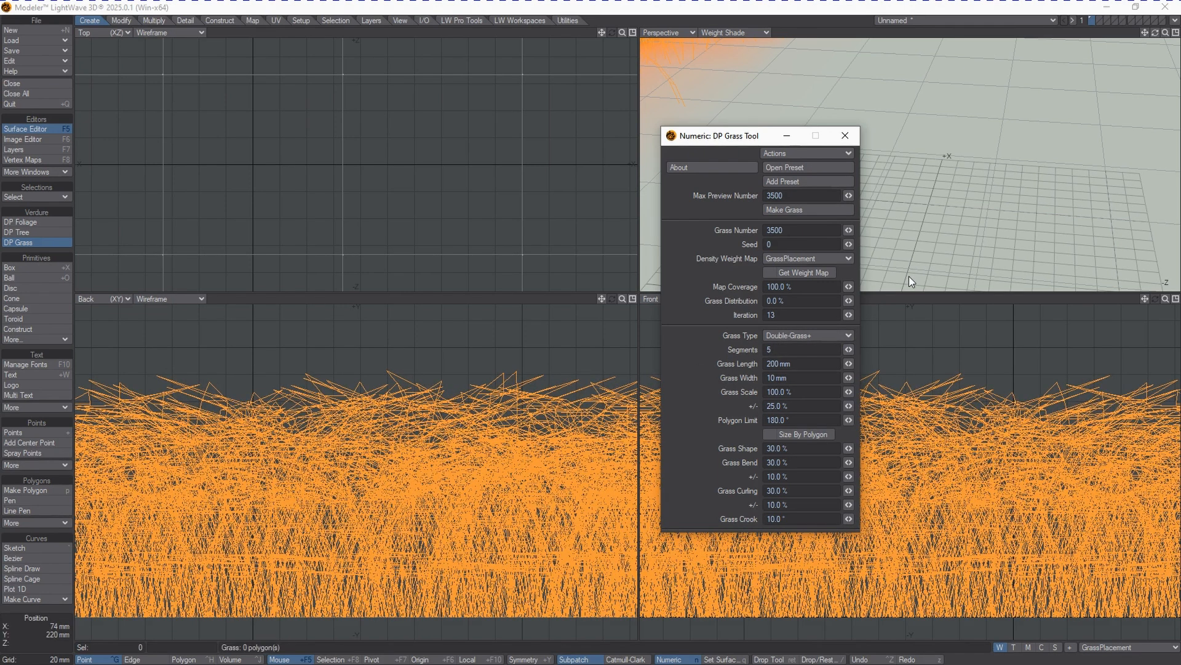
Increase the Grass Length to 271 mm, with the grass edges in view for comparison.
left_click_drag(1155, 33, 1156, 35)
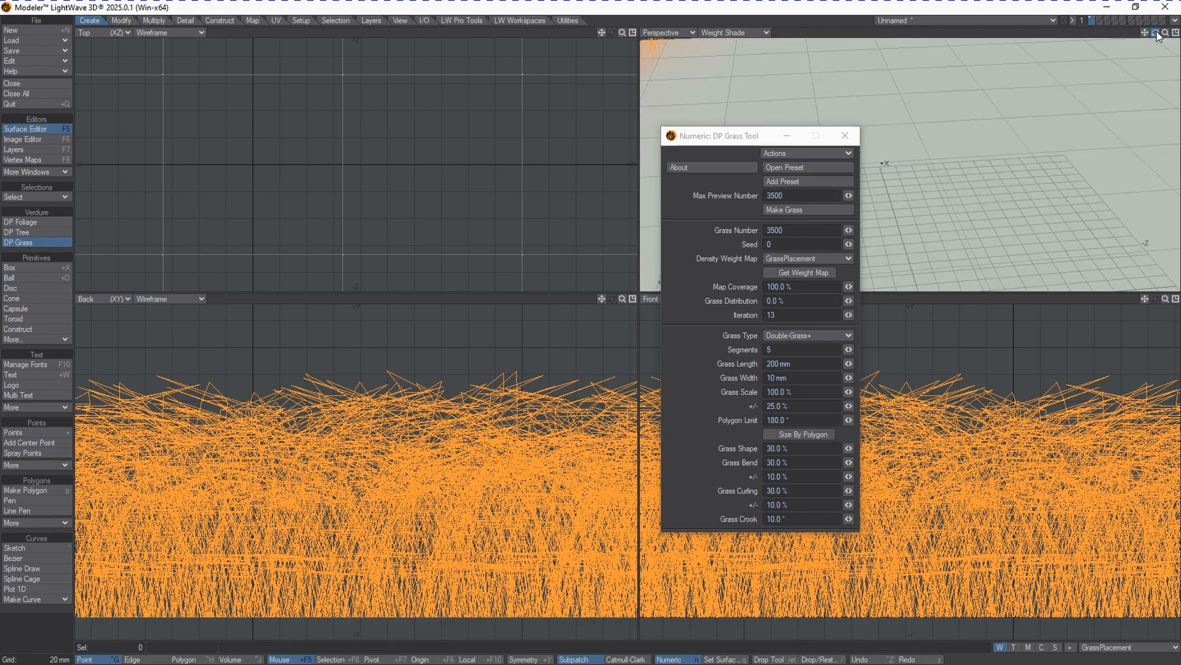
key("a")
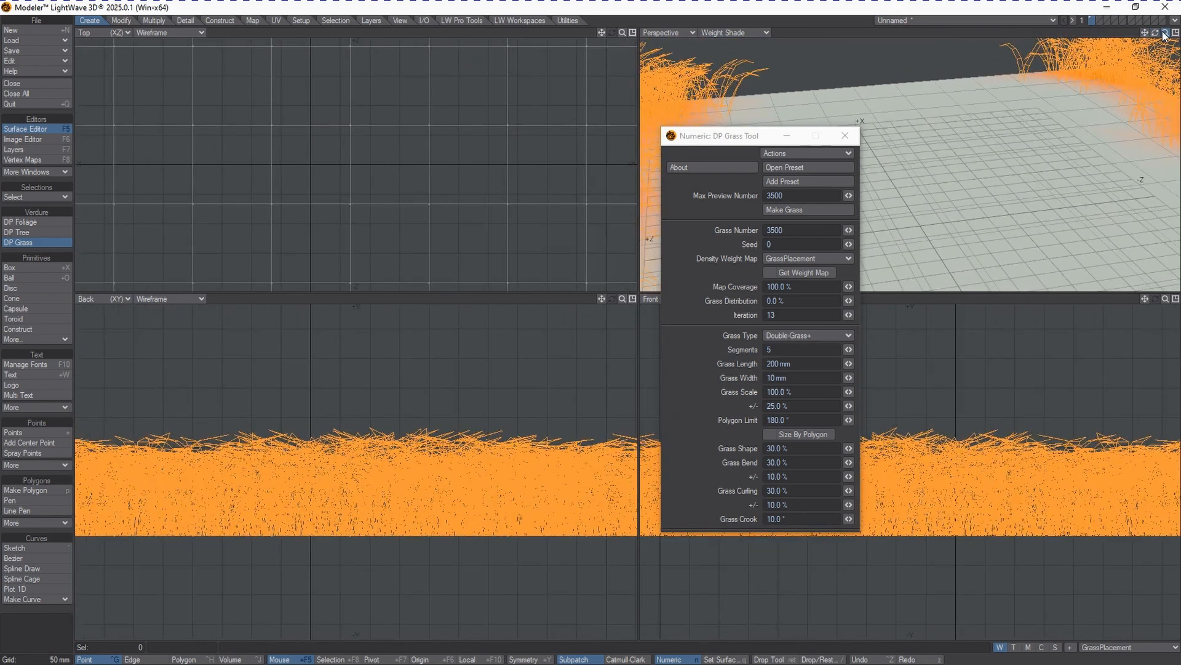
left_click_drag(1164, 35, 1161, 37)
left_click_drag(1158, 35, 1064, 106)
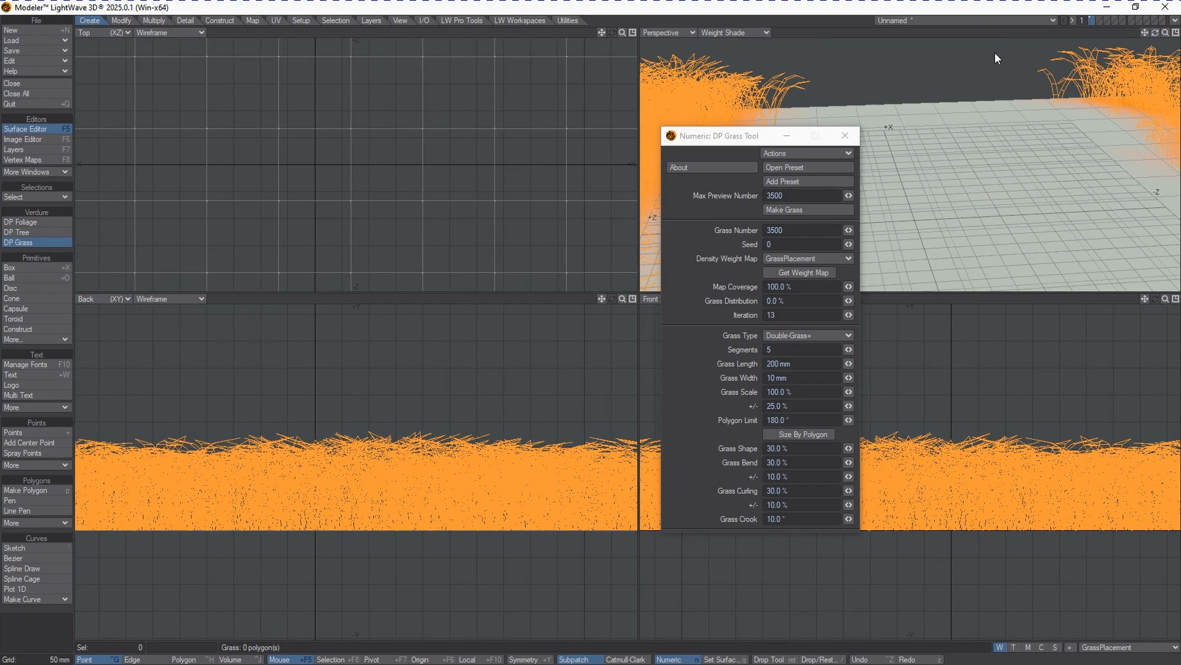
left_click_drag(725, 141, 696, 48)
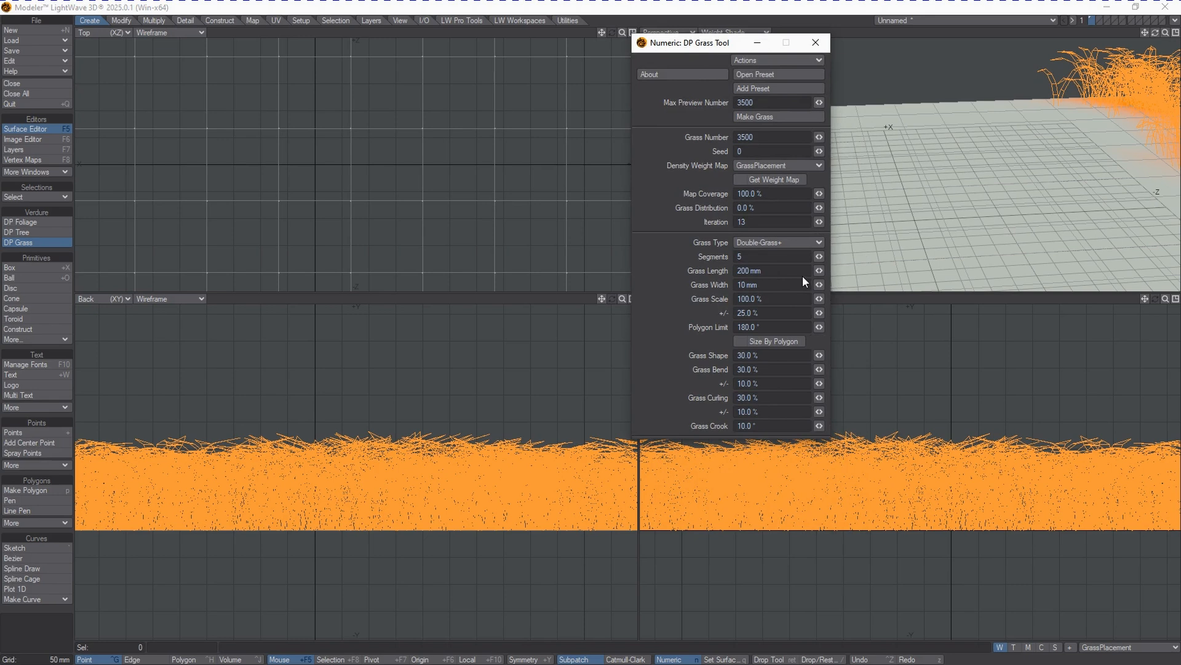
mouse_move(811, 271)
left_mouse_down()
mouse_move(781, 275)
mouse_move(836, 268)
mouse_move(816, 275)
left_mouse_up()
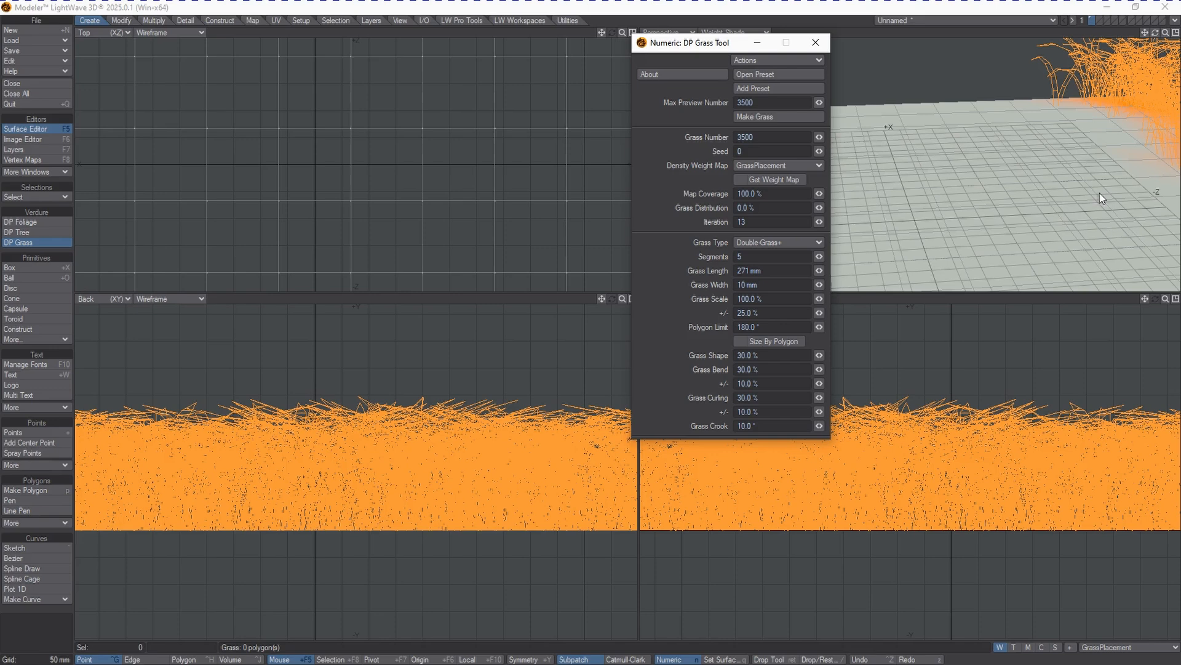
Set the Grass Scale's +/- variation to 52% and the Polygon Limit to 180°.
left_click_drag(1165, 33, 1164, 39)
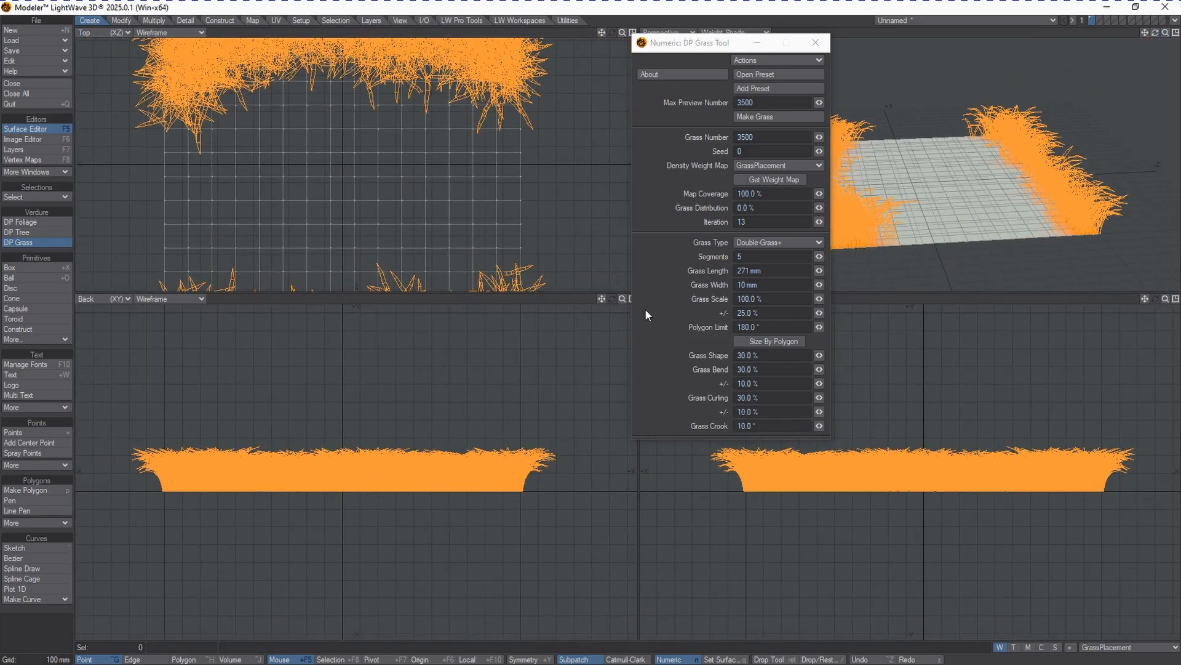
mouse_move(819, 299)
left_mouse_down()
mouse_move(773, 304)
mouse_move(836, 297)
left_mouse_up()
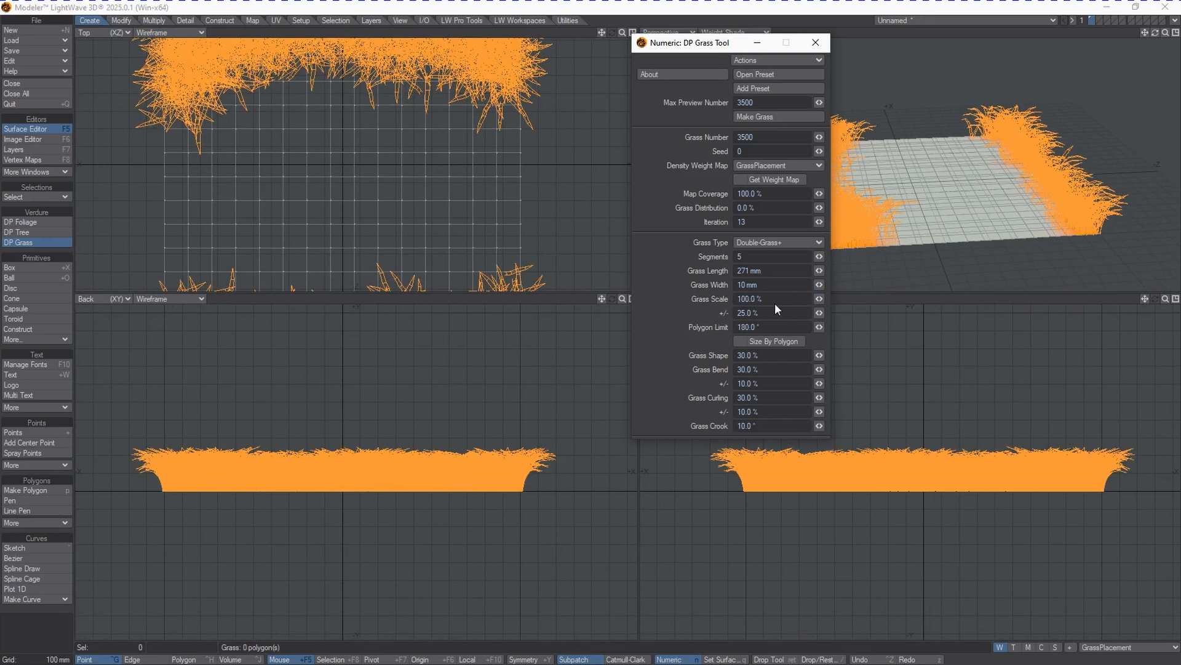
mouse_move(819, 312)
left_mouse_down()
mouse_move(809, 315)
mouse_move(836, 304)
mouse_move(819, 314)
mouse_move(836, 317)
mouse_move(780, 313)
mouse_move(826, 309)
mouse_move(813, 336)
left_mouse_up()
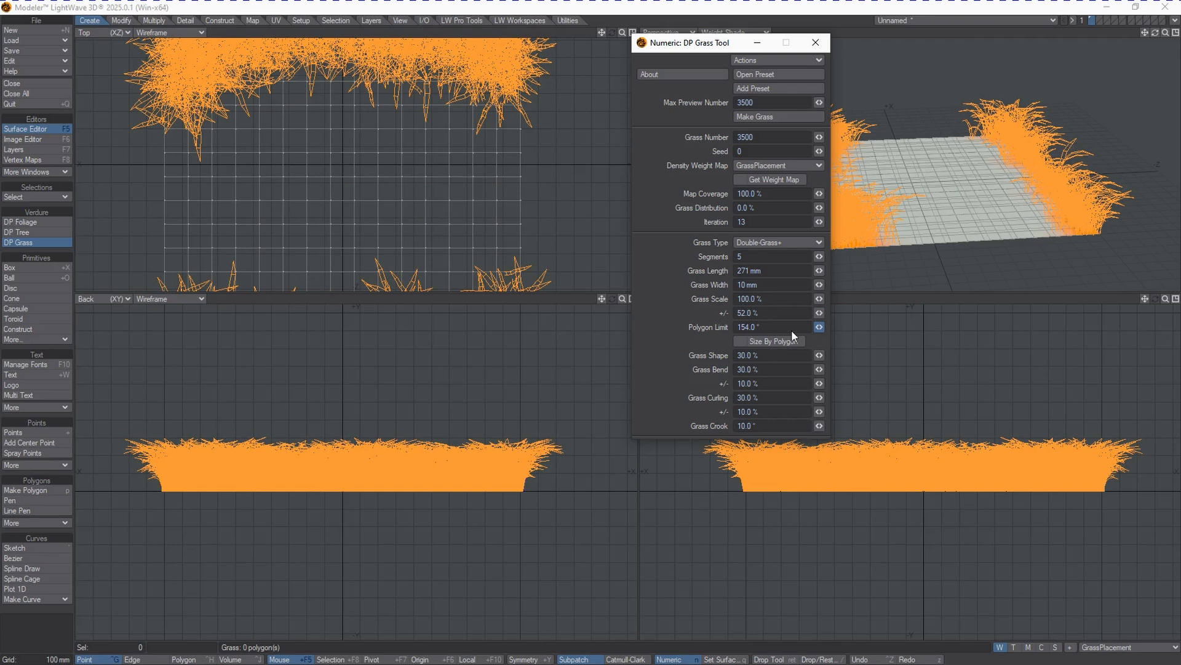
left_click(775, 326)
type("180")
key("Return")
Try the Size By Polygon option on the grass, inspect it in perspective and turn the option off again.
left_click(764, 241)
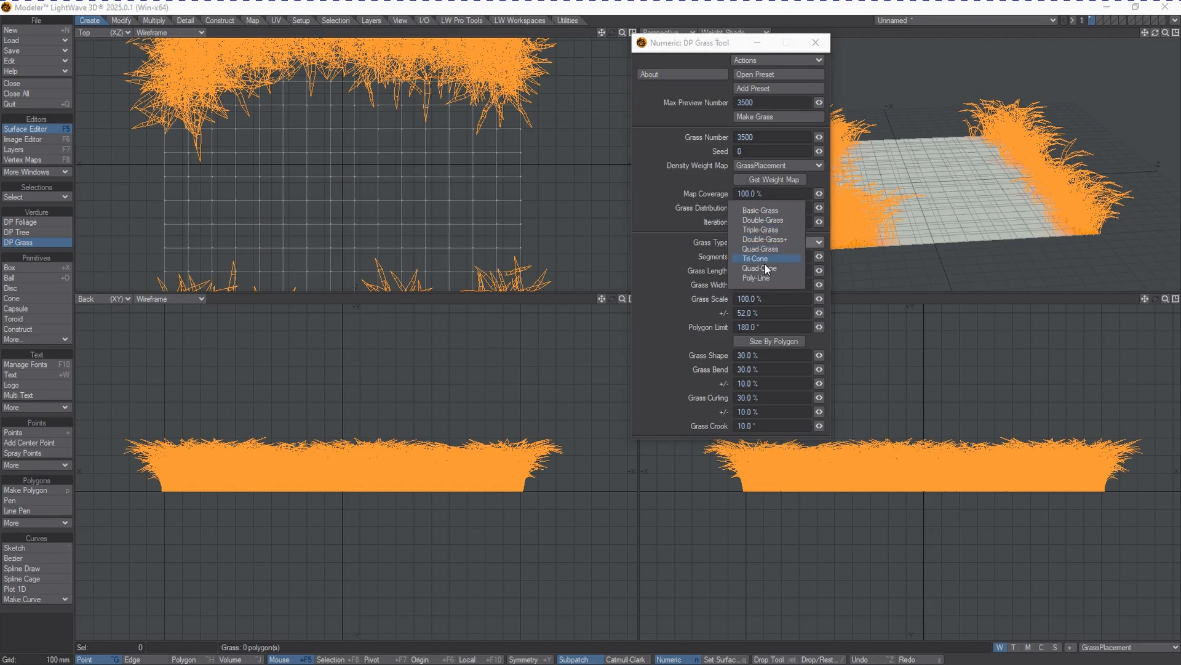
left_click(682, 263)
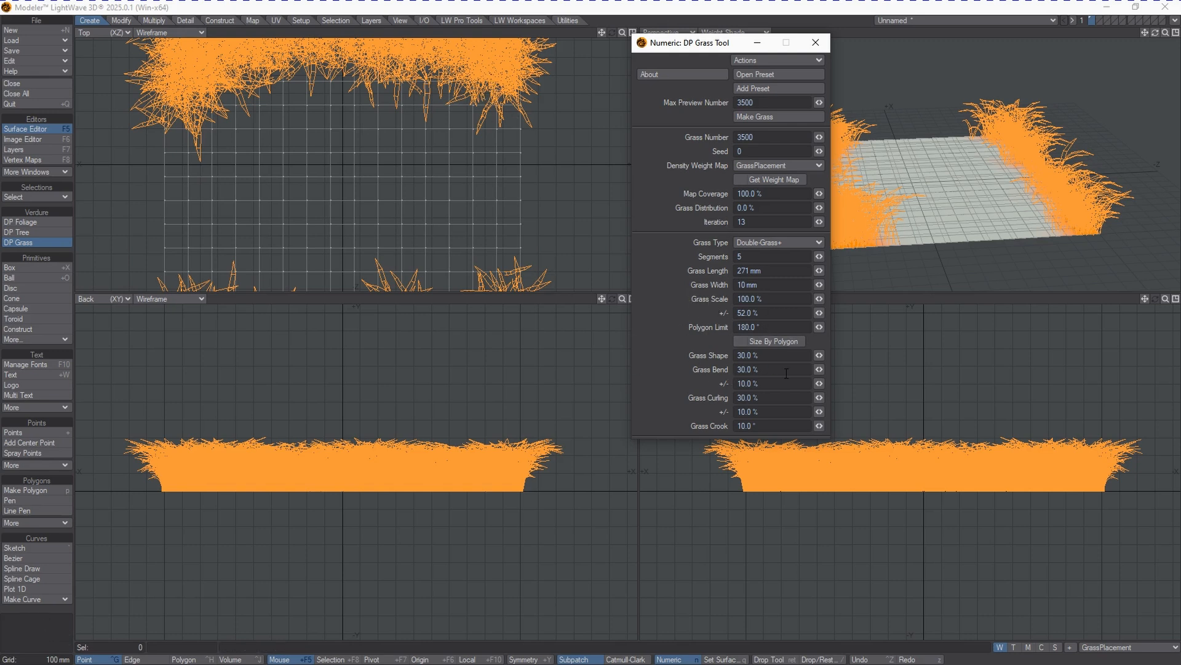
left_click(770, 338)
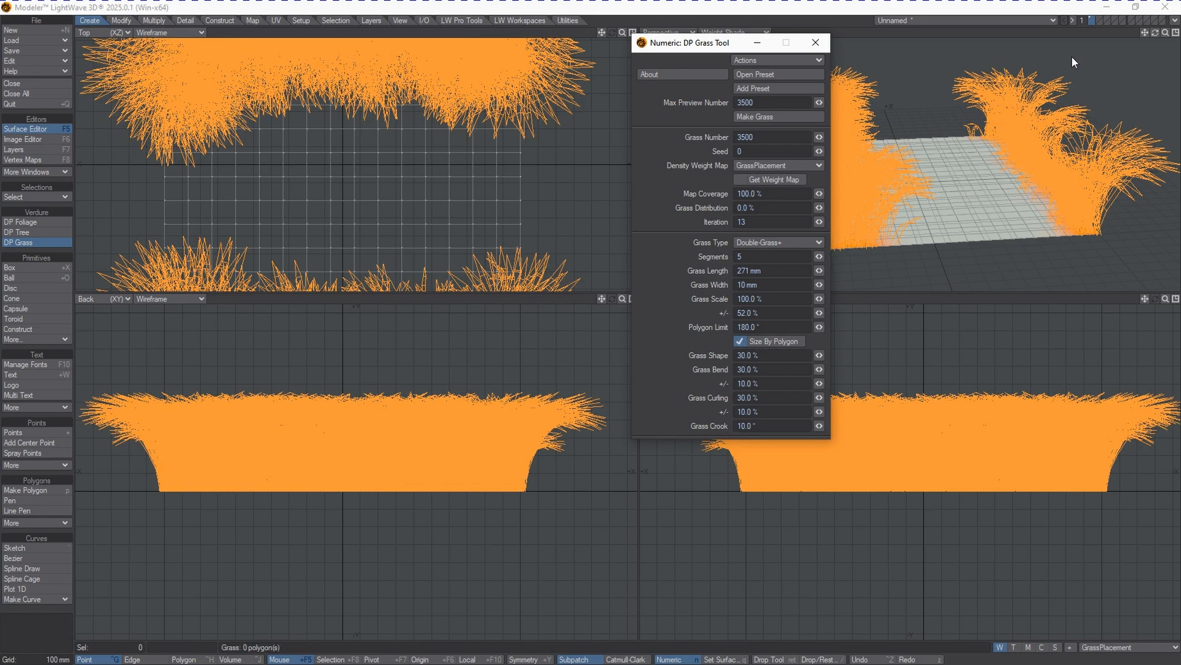
left_click_drag(1155, 32, 1108, 36)
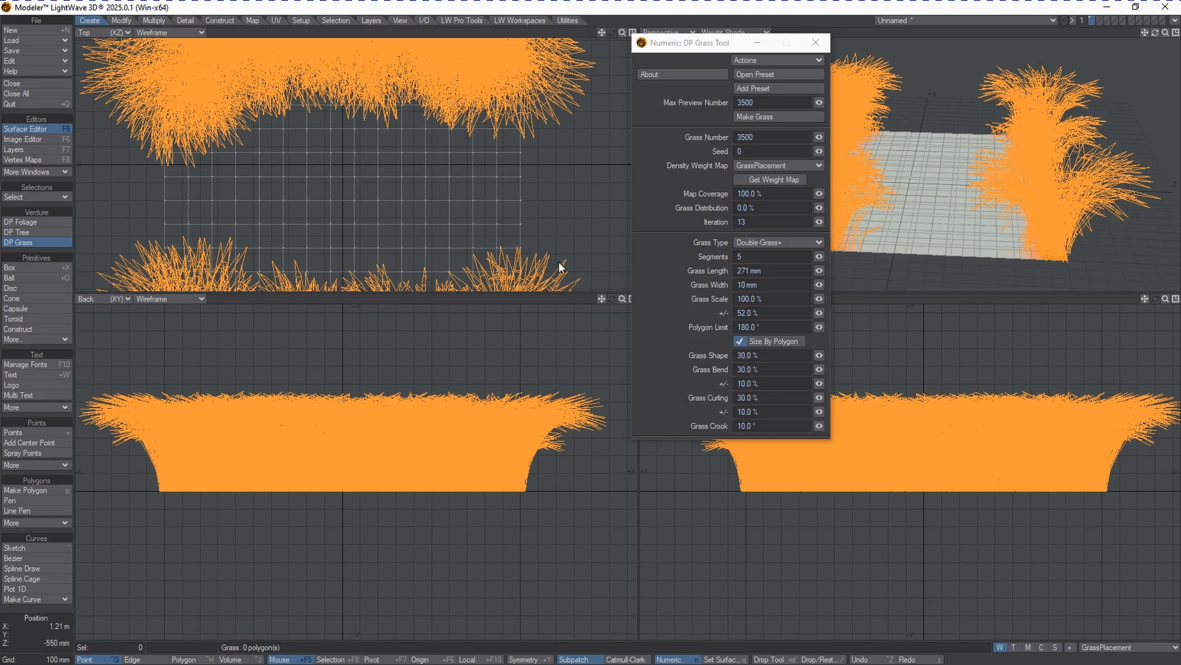
left_click(759, 341)
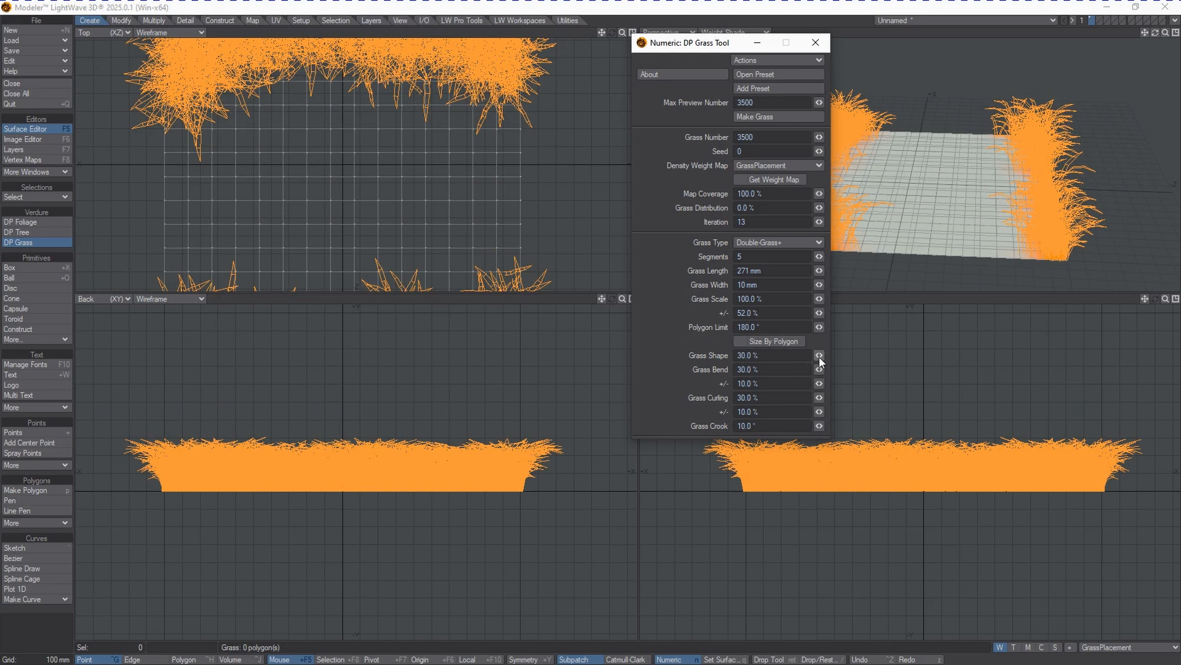
Set the Grass Shape to 50%, the Grass Bend to 0.5% and the Grass Curling to -31.5%.
mouse_move(797, 362)
left_mouse_down()
mouse_move(784, 359)
mouse_move(826, 352)
mouse_move(801, 370)
mouse_move(819, 372)
mouse_move(835, 357)
mouse_move(819, 360)
left_mouse_up()
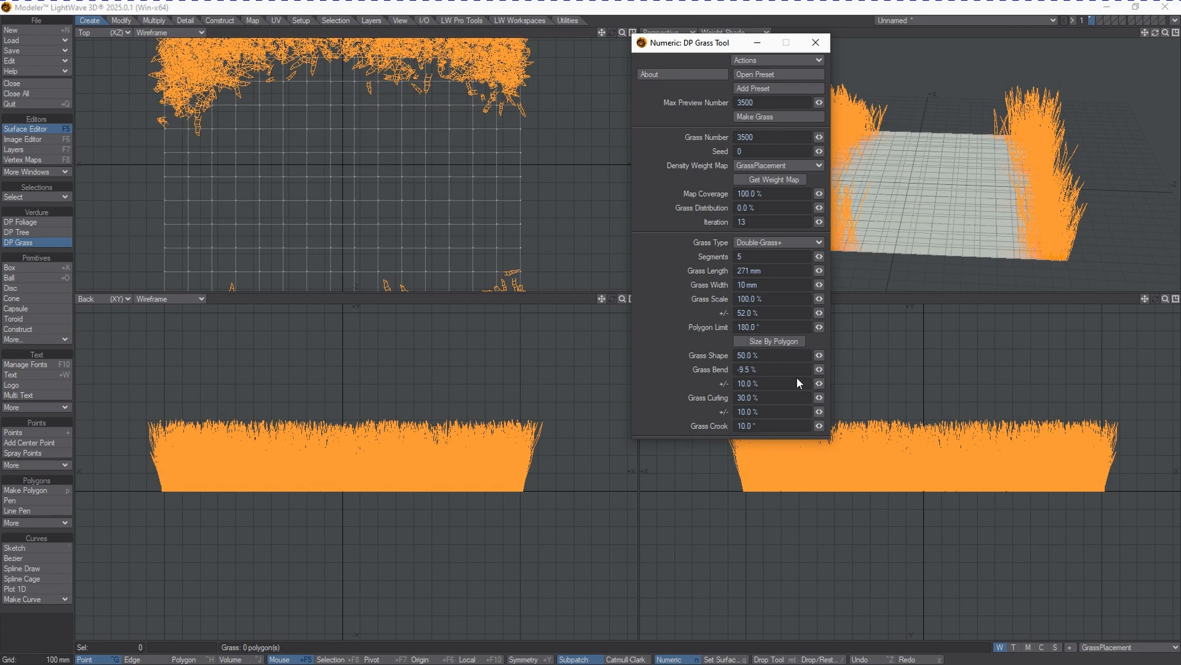
mouse_move(818, 371)
left_mouse_down()
mouse_move(829, 372)
mouse_move(819, 373)
left_mouse_up()
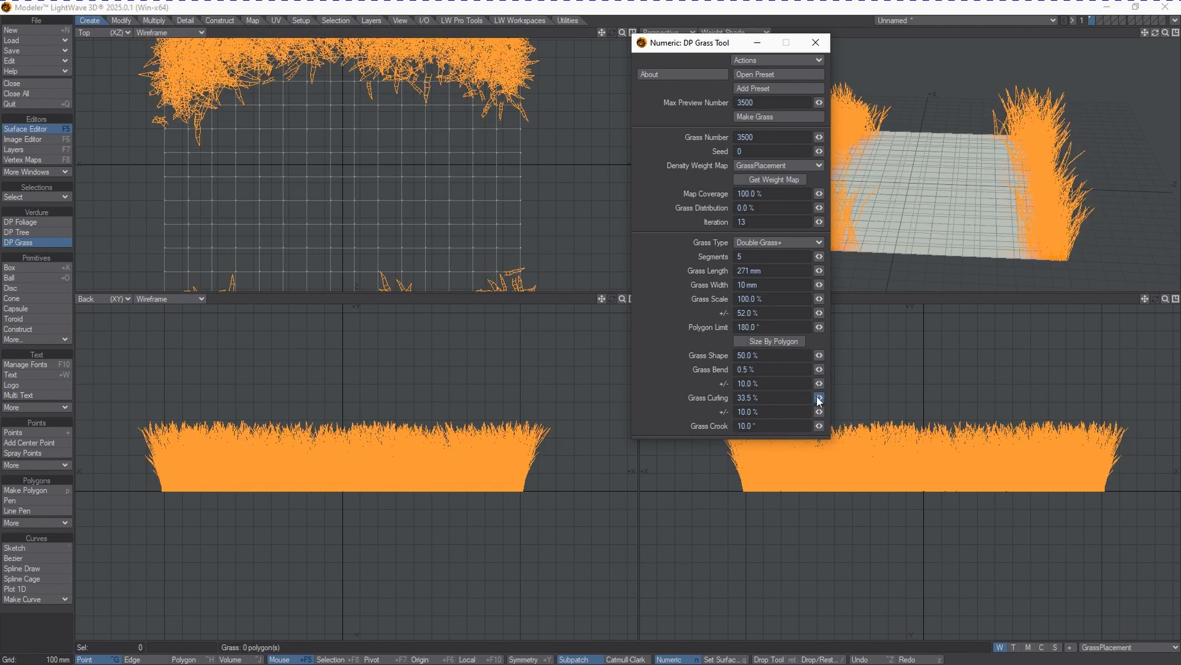
left_click_drag(788, 397, 821, 398)
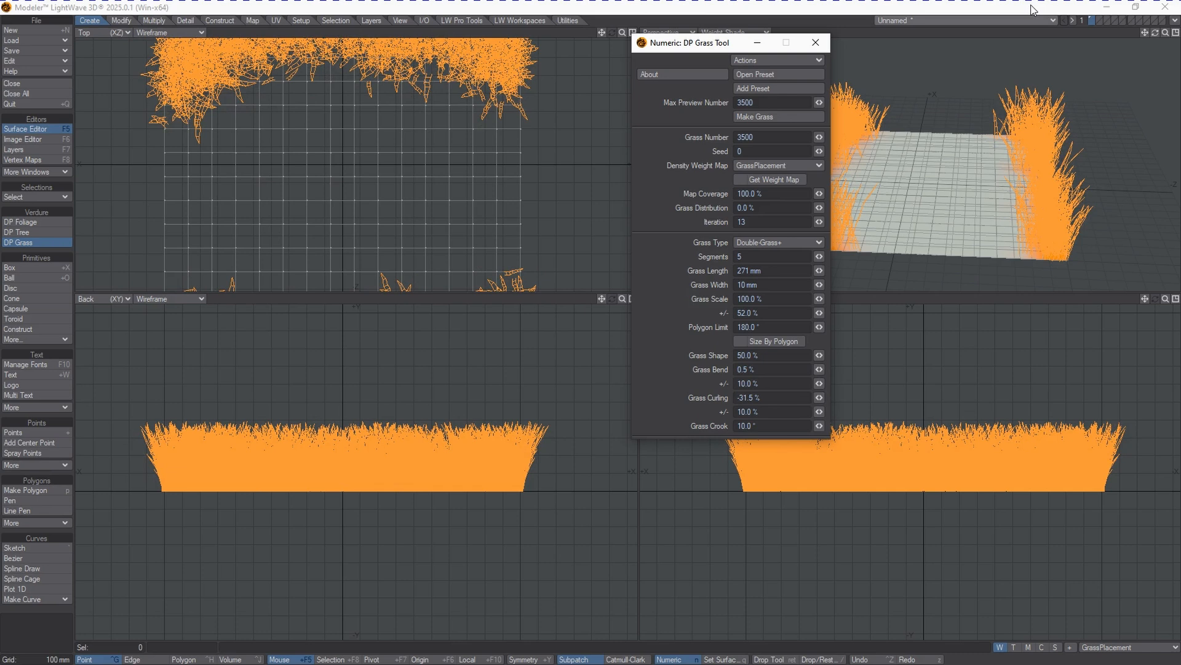
Set the grass Seed to 172, Grass Curling to 96% with -60% variation, and Grass Crook to 1.8°.
left_click_drag(1155, 33, 1159, 36)
left_click_drag(706, 47, 653, 82)
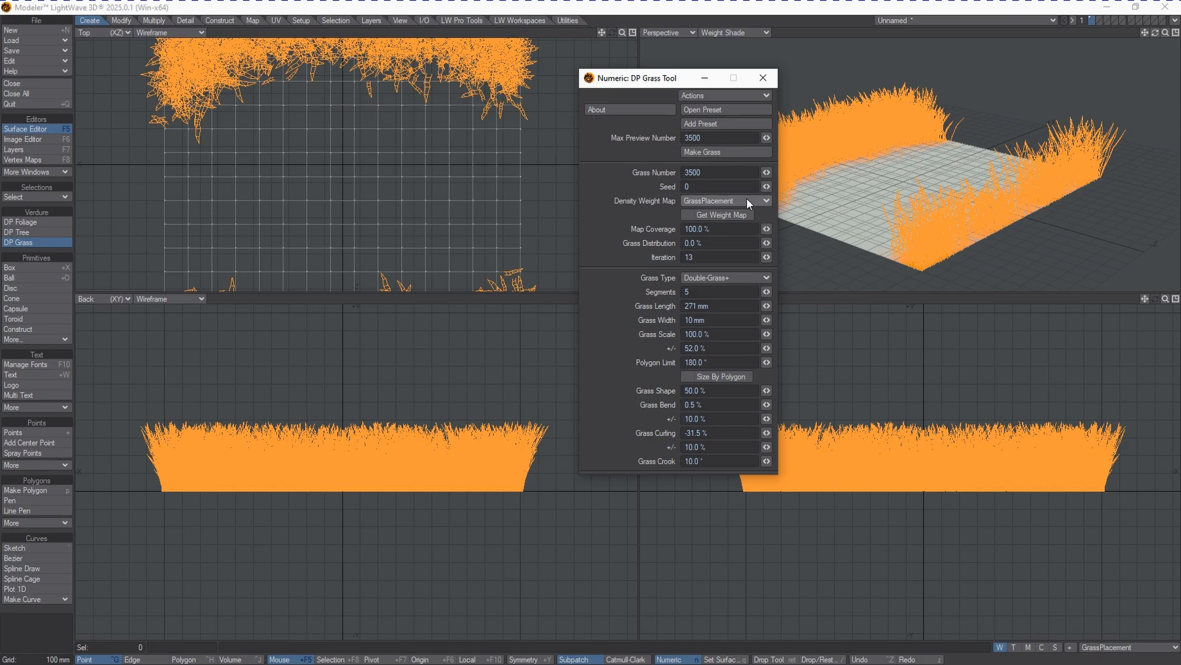
left_click_drag(766, 186, 773, 186)
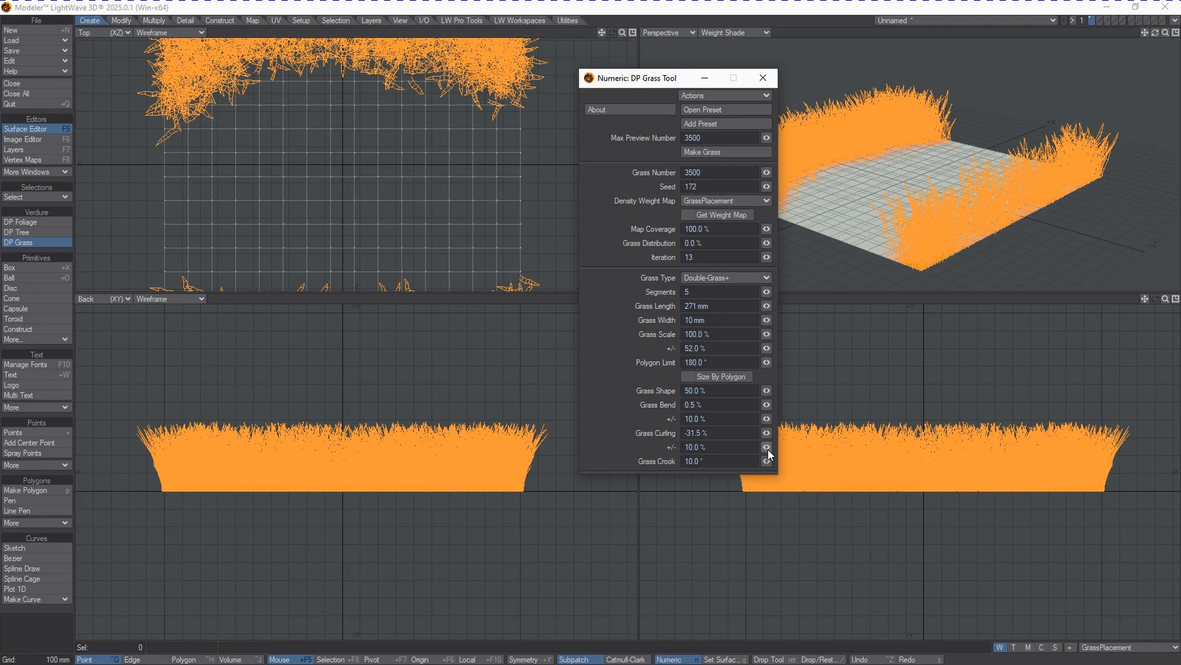
left_click_drag(767, 437, 779, 462)
left_click_drag(682, 463, 764, 450)
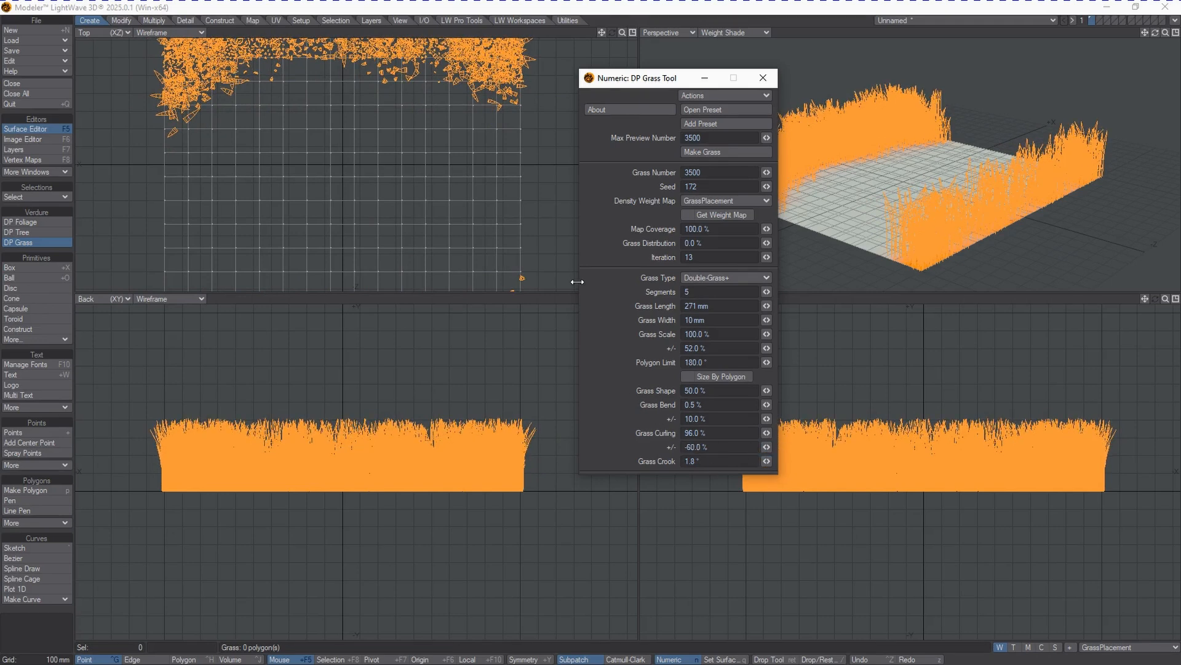
Generate the grass geometry from the current DP Grass settings and drop the tool, leaving the perspective view unobstructed.
left_click(720, 152)
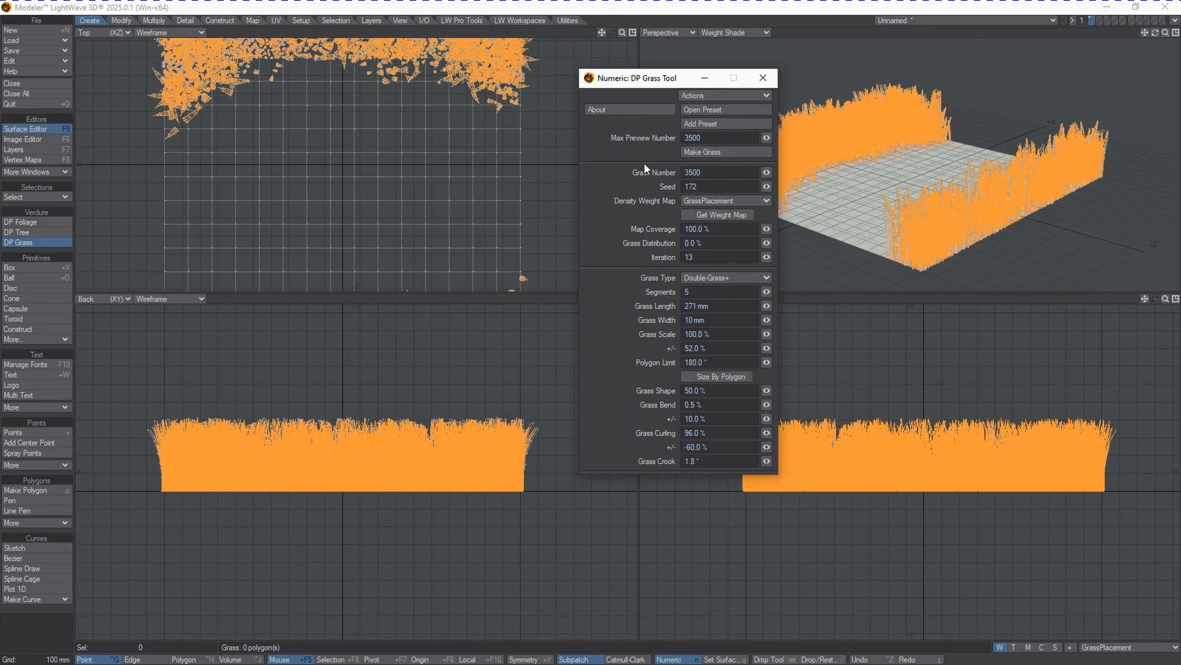
left_click_drag(669, 80, 938, 101)
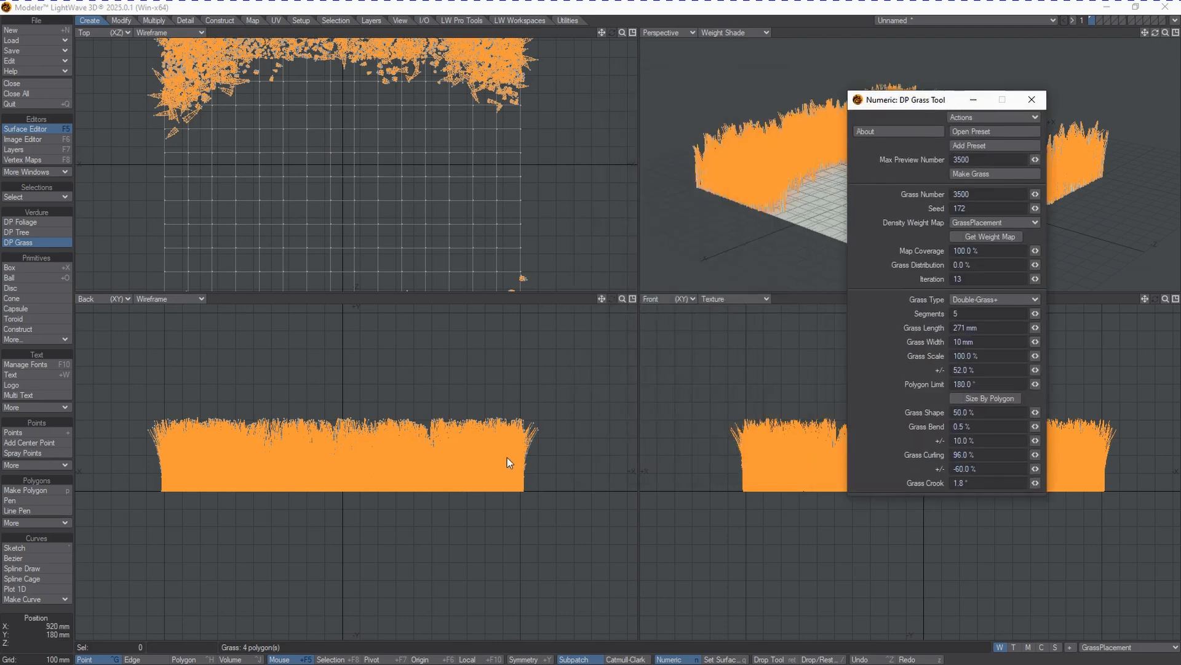
key("t")
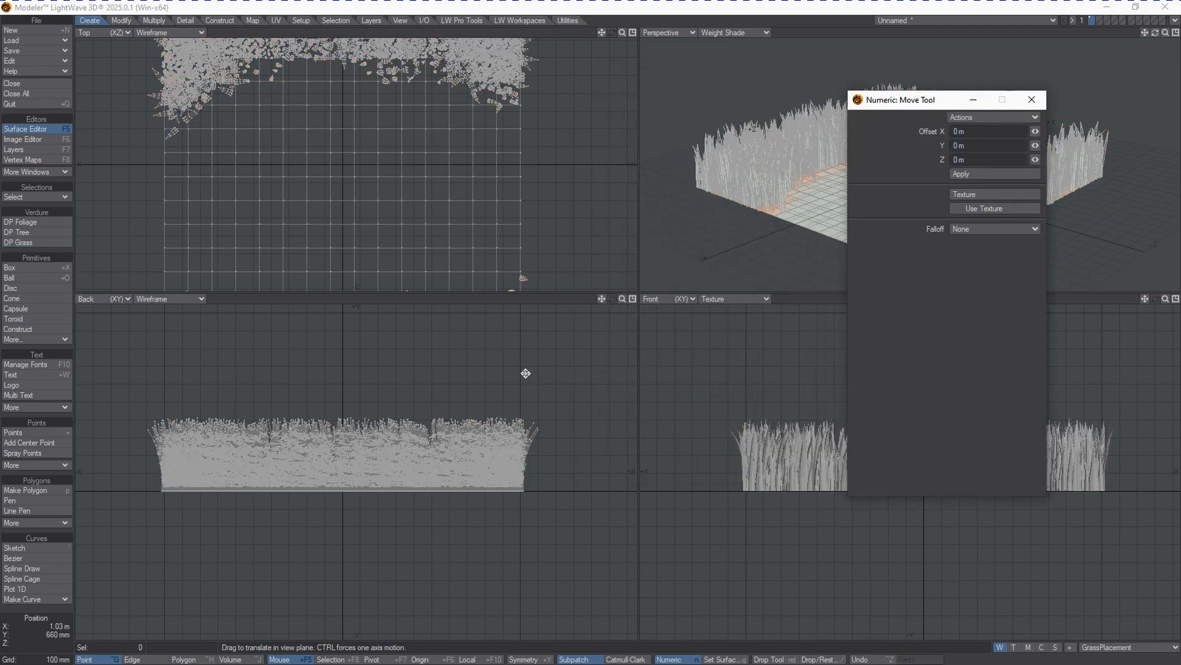
key("space")
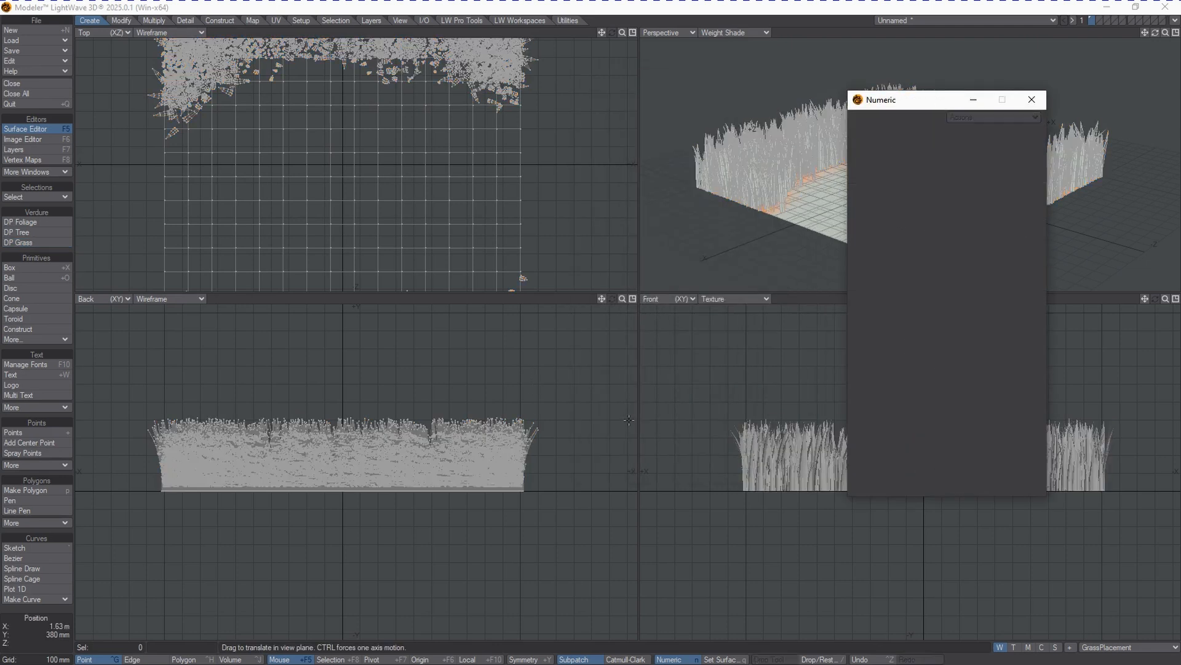
left_click_drag(921, 109, 1021, 377)
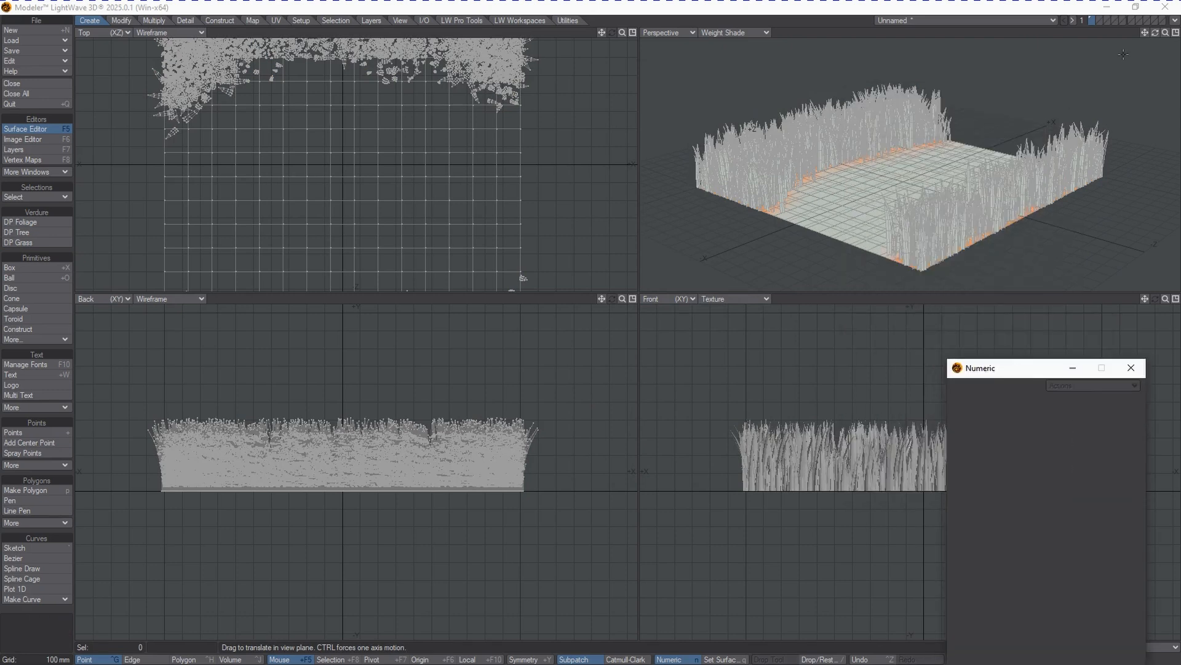
Change the perspective viewport's shading to Texture and inspect the grass blades up close from another angle.
left_click_drag(1168, 32, 737, 41)
left_click(735, 35)
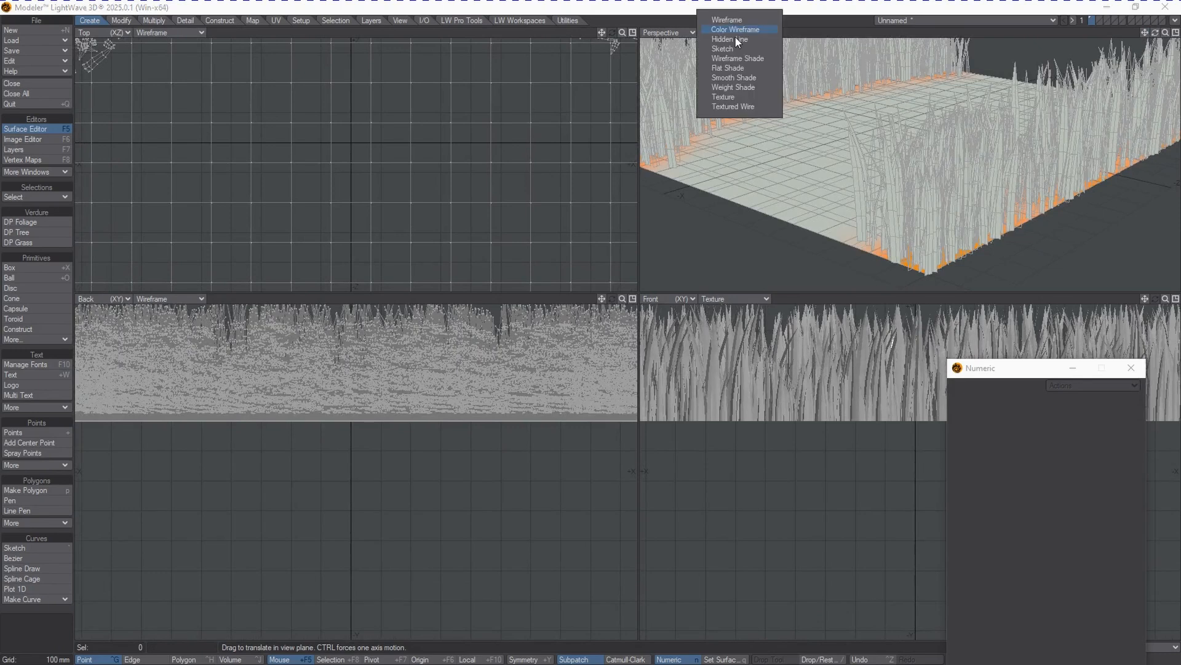
left_click(736, 96)
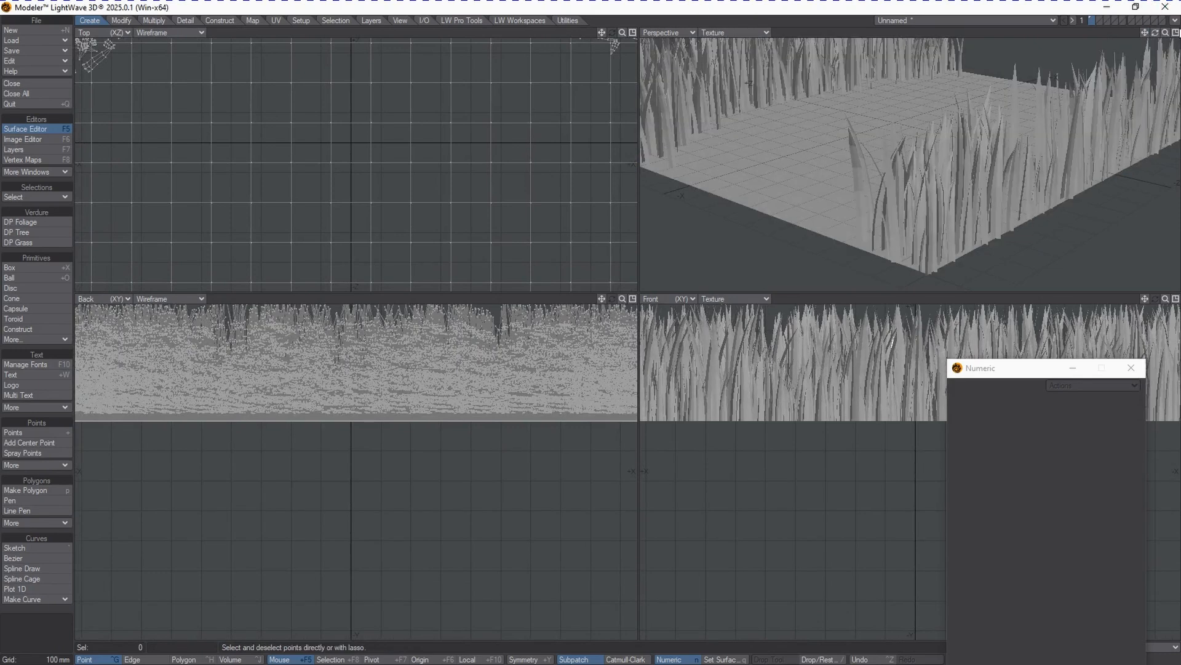
left_click_drag(1156, 32, 1158, 34)
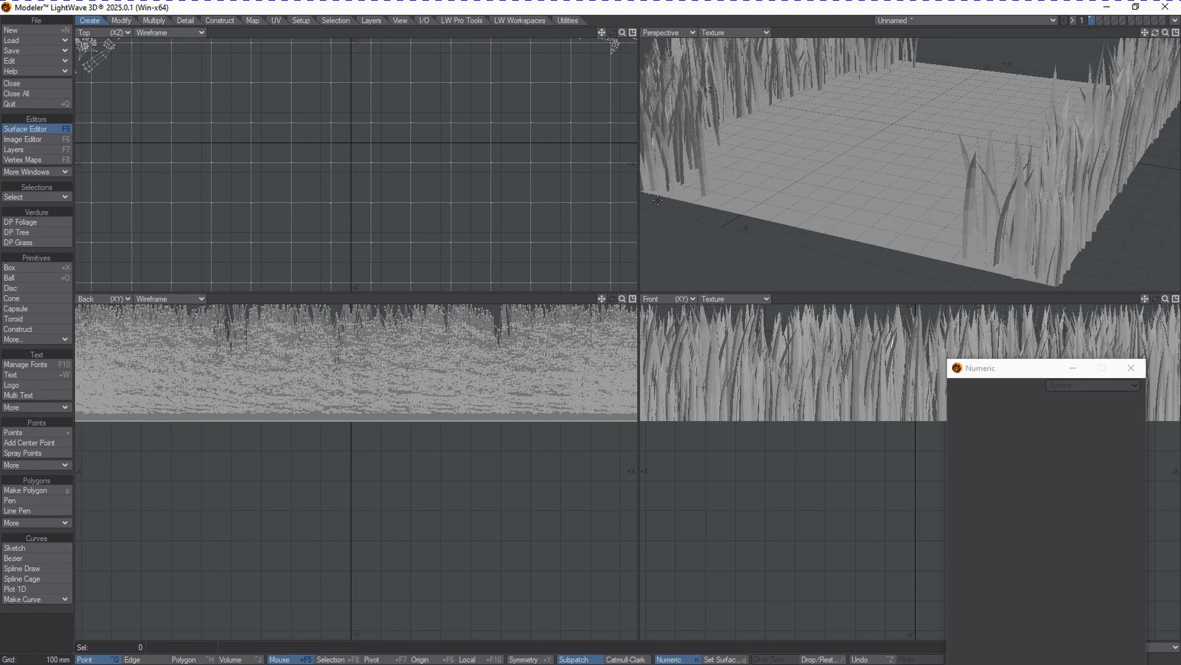
left_click_drag(1165, 37, 1165, 37)
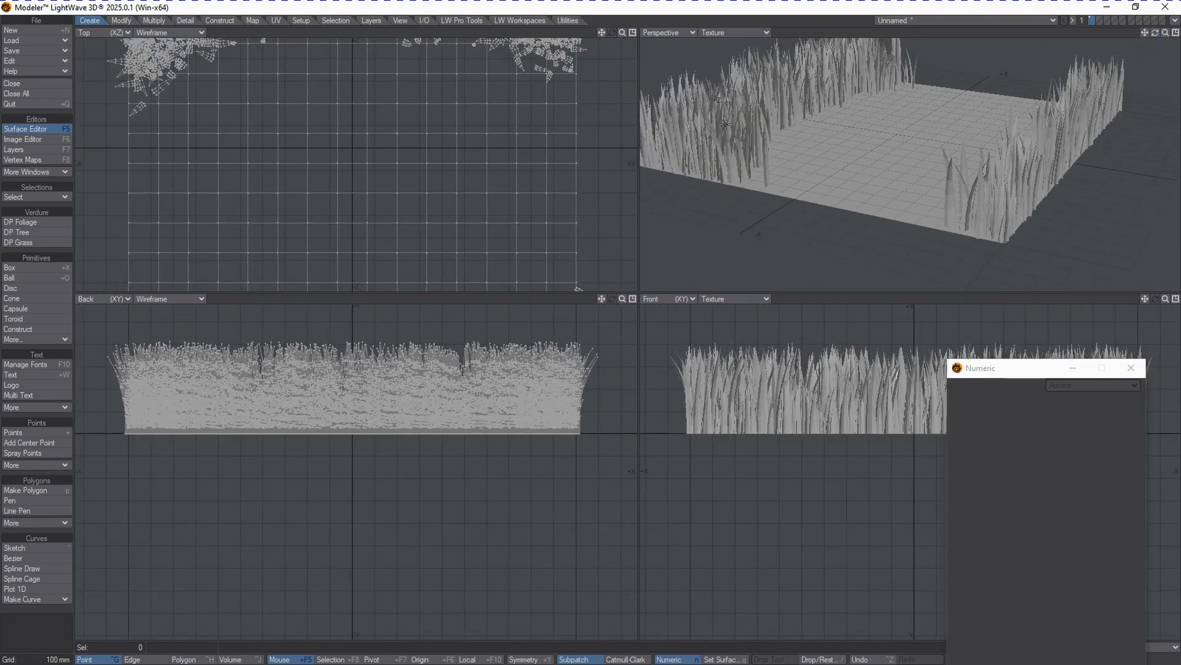
Uncover the vertex map selector, switch it to texture (UV) maps and select the Grass map.
left_click_drag(986, 369, 1046, 230)
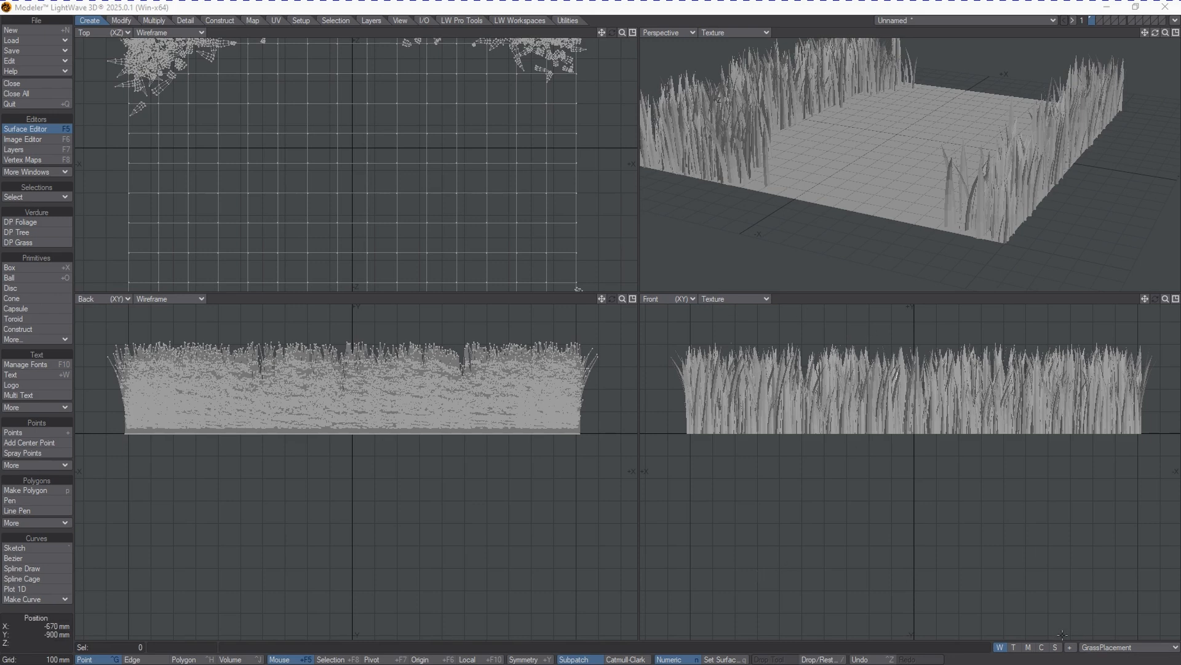
left_click(1014, 648)
left_click(1110, 651)
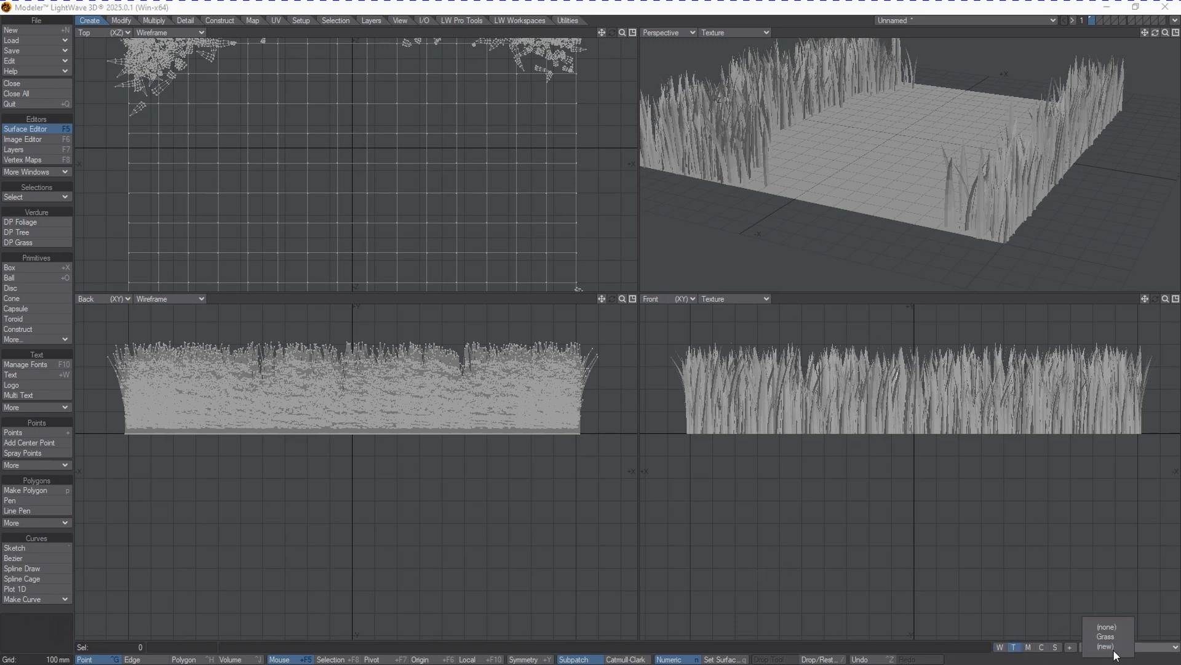
left_click(1115, 640)
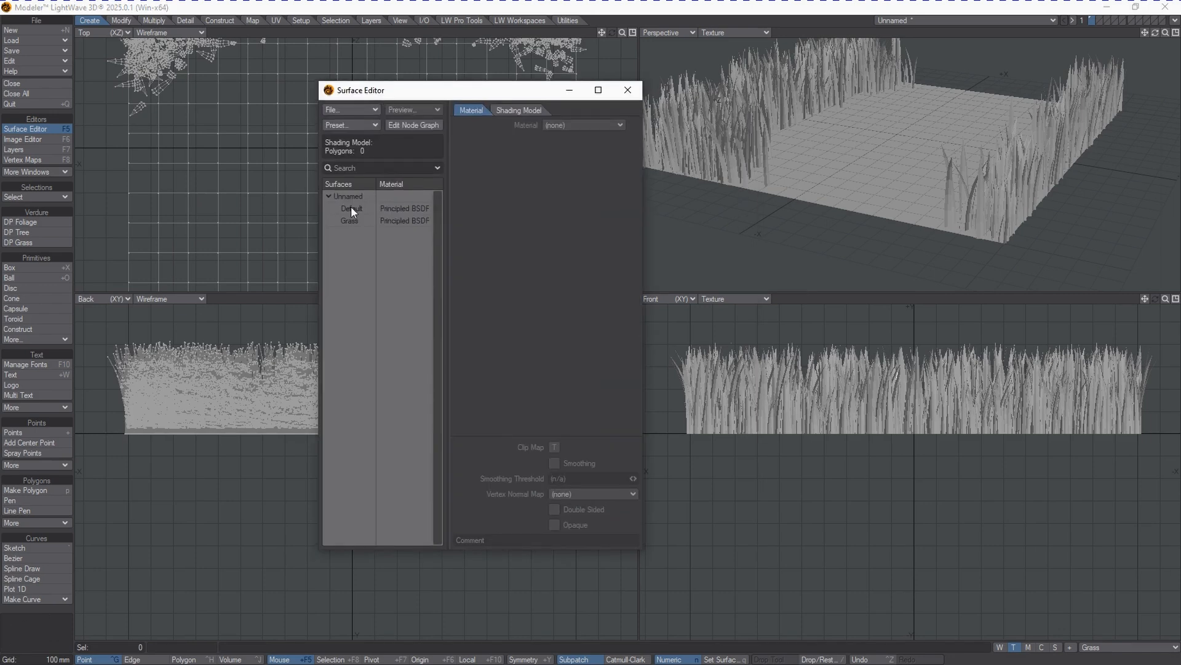
Open the Grass surface's node graph and arrange the Surface Editor and Node Editor side by side.
double_click(349, 221)
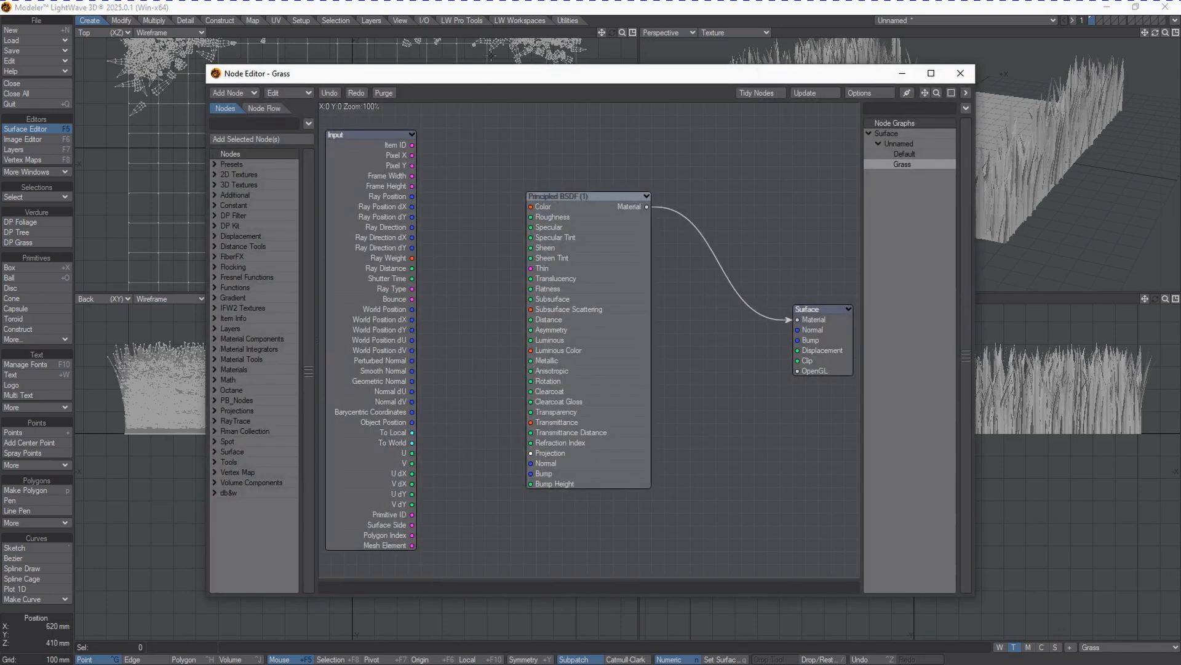
left_click_drag(487, 80, 769, 117)
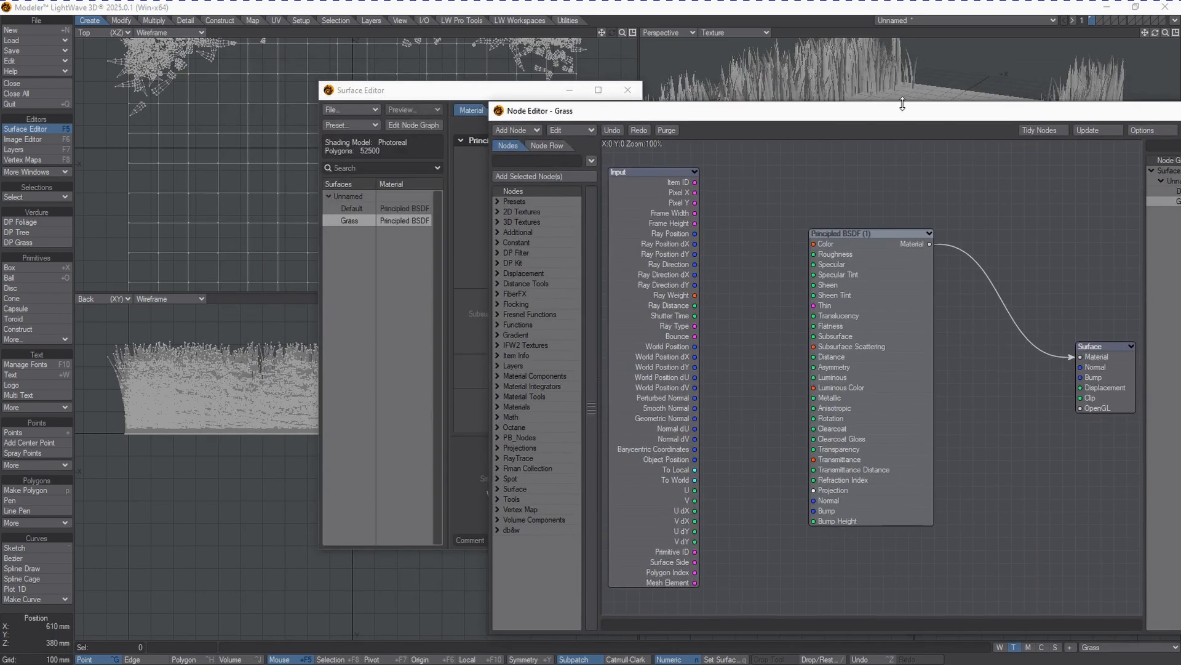
left_click(467, 256)
left_click_drag(461, 90, 247, 130)
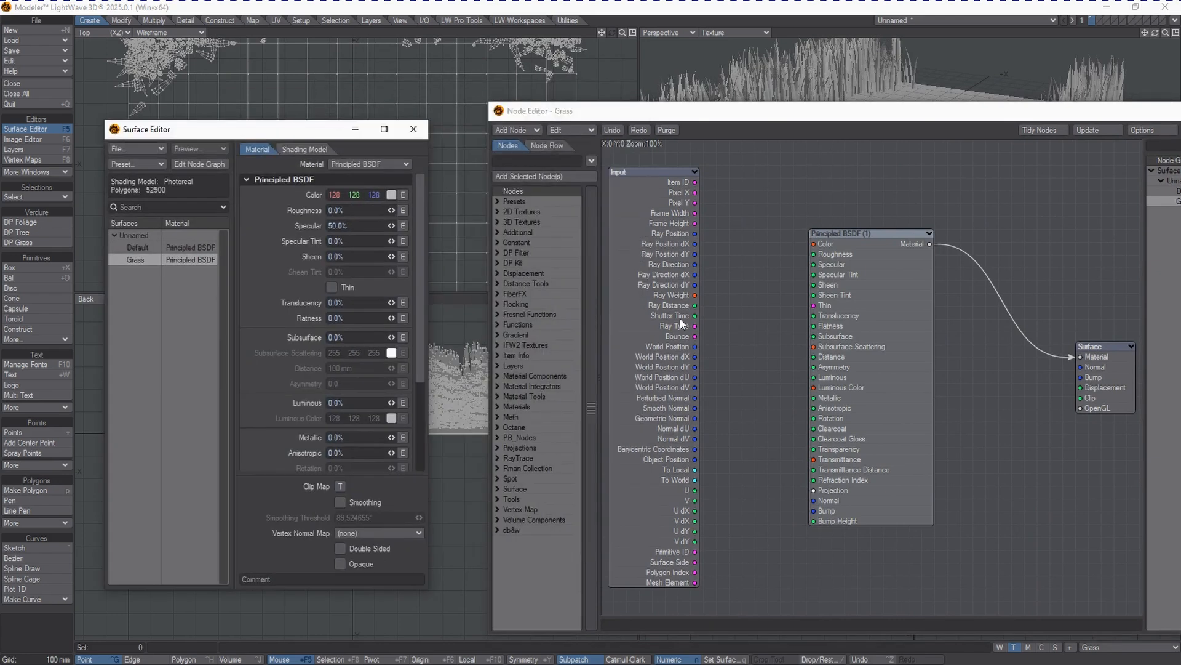
Set the Grass surface's Color to a dark green swatch with RGB 0, 64, 16.
left_click(391, 195)
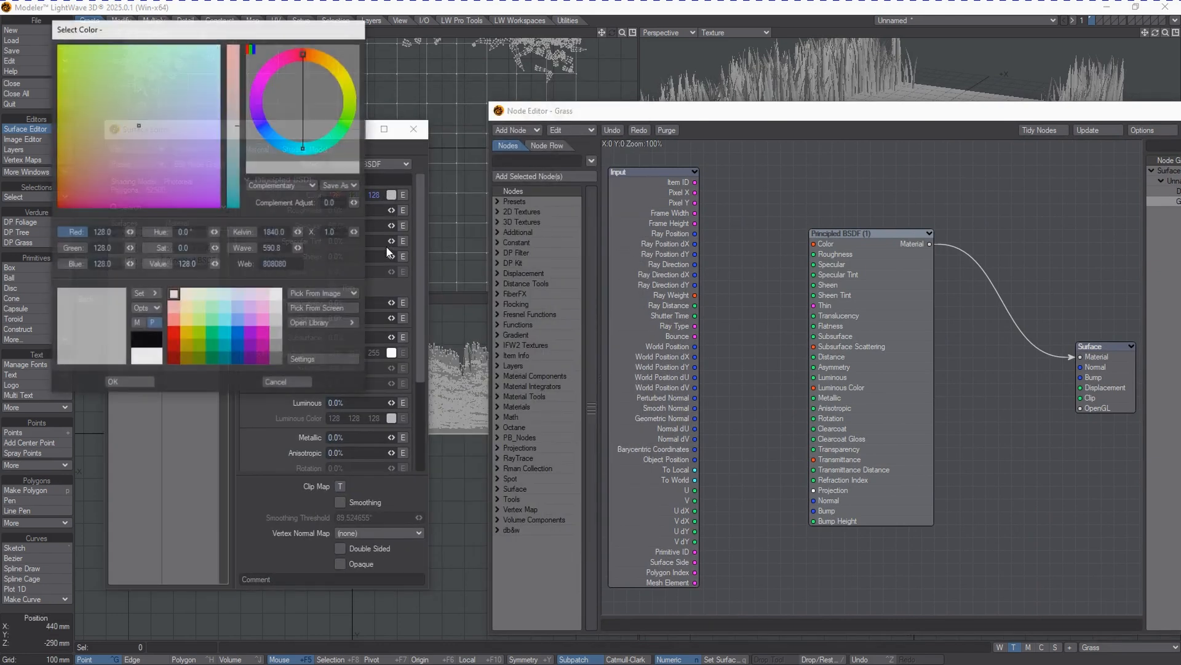
left_click_drag(135, 116, 88, 107)
left_click(210, 360)
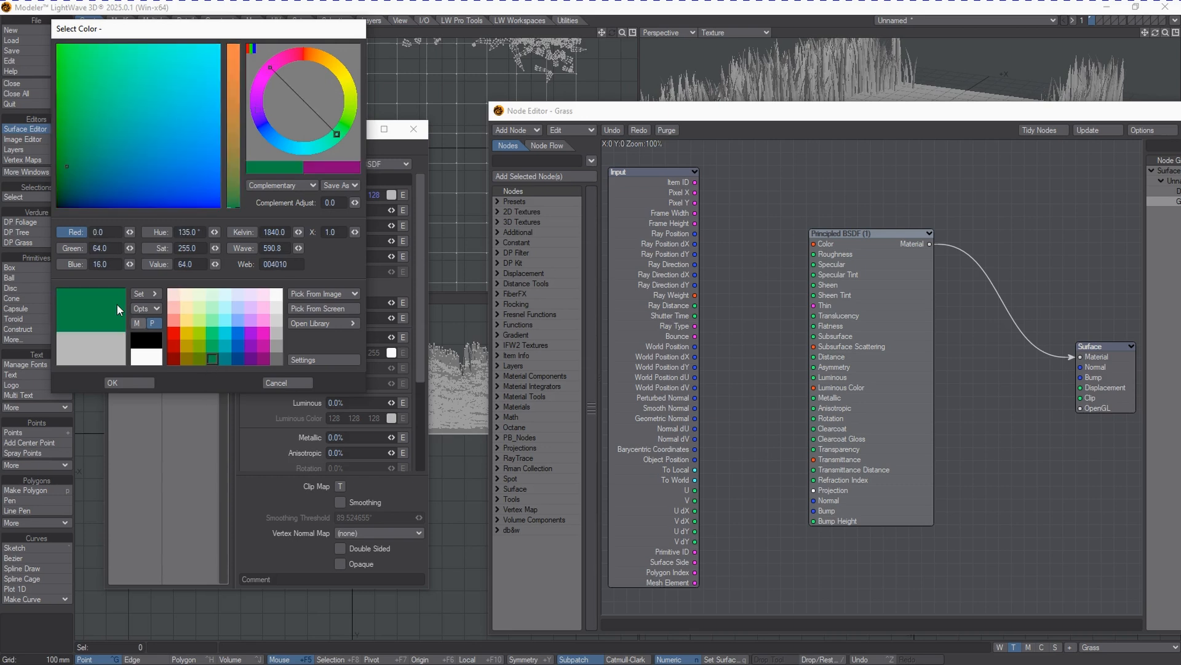
left_click(116, 304)
left_click(177, 384)
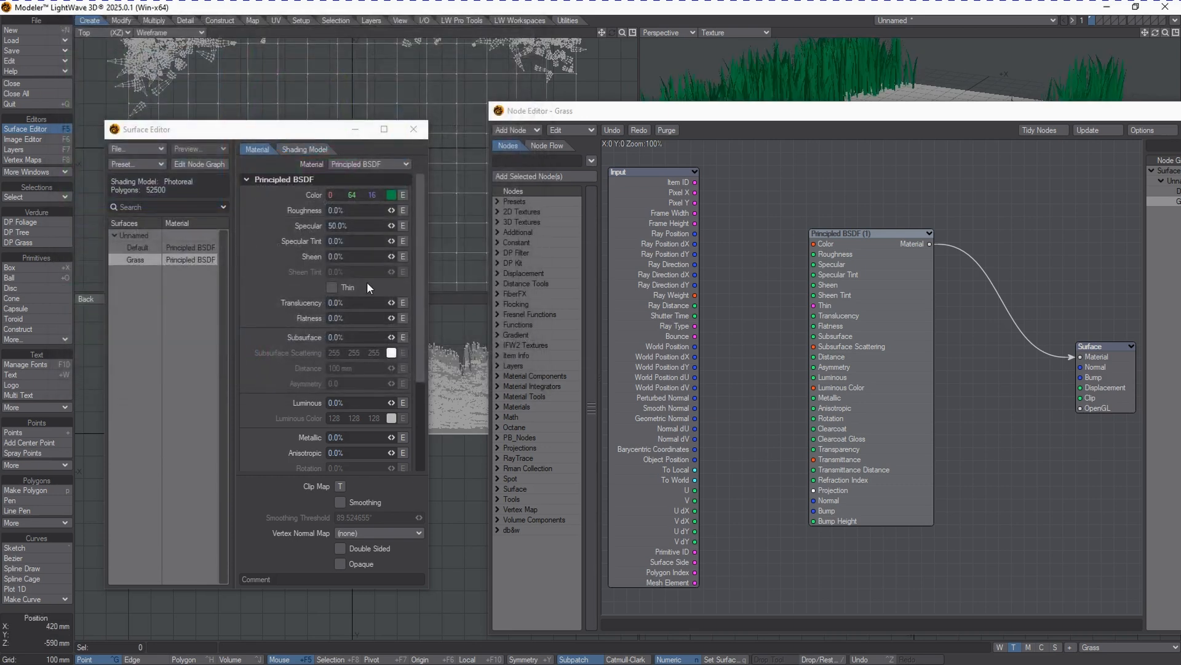
Make the Grass material Thin, with Roughness 80%, Specular 5% and Translucency 100%.
left_click(331, 288)
left_click_drag(347, 212, 242, 222)
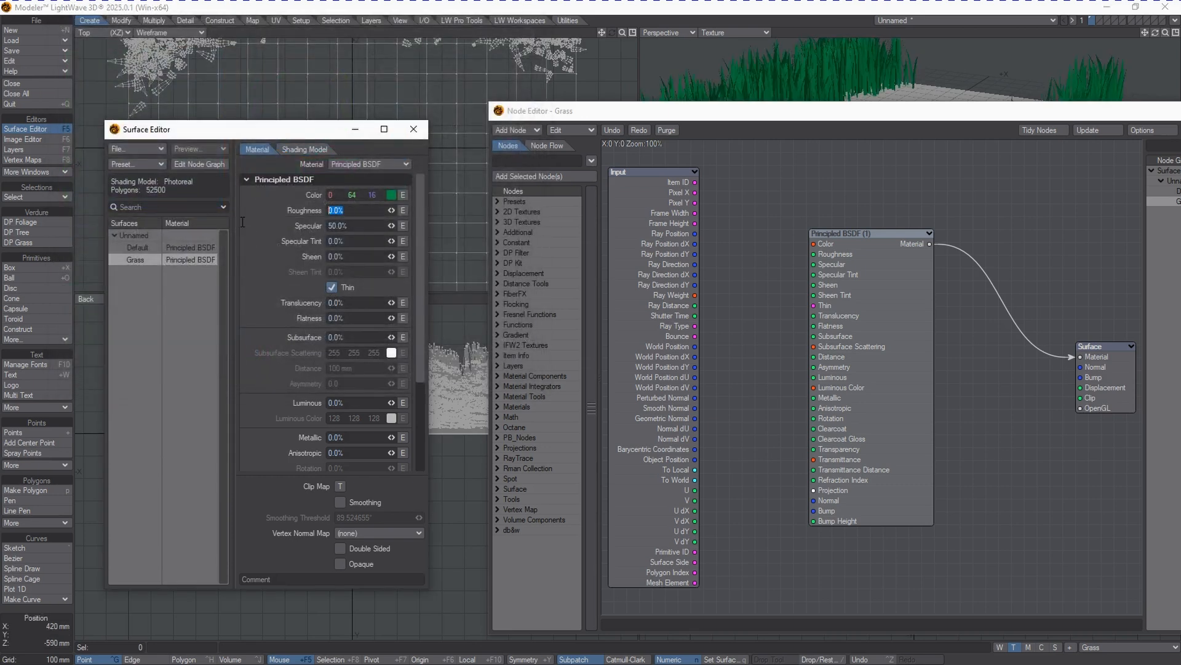
type("80")
key("Tab")
type("5")
key("Return")
left_click(348, 303)
type("100")
key("Tab")
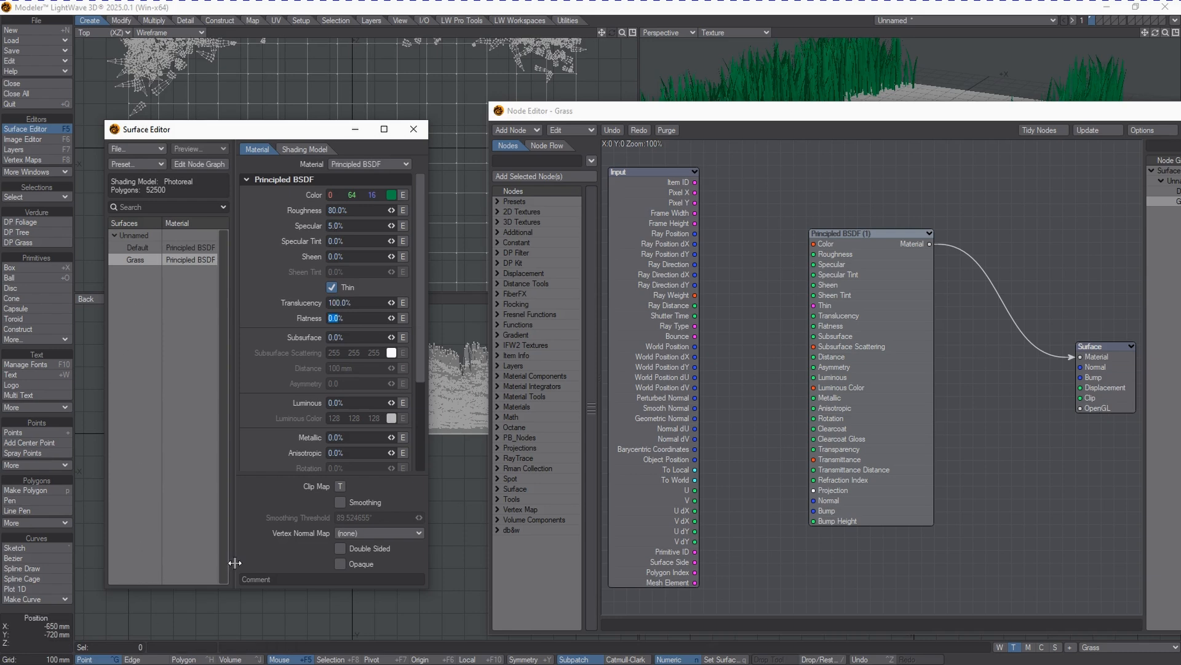
Enable Smoothing and Double Sided on the Grass surface, and inspect the green grass in the perspective view.
left_click(341, 500)
left_click(340, 548)
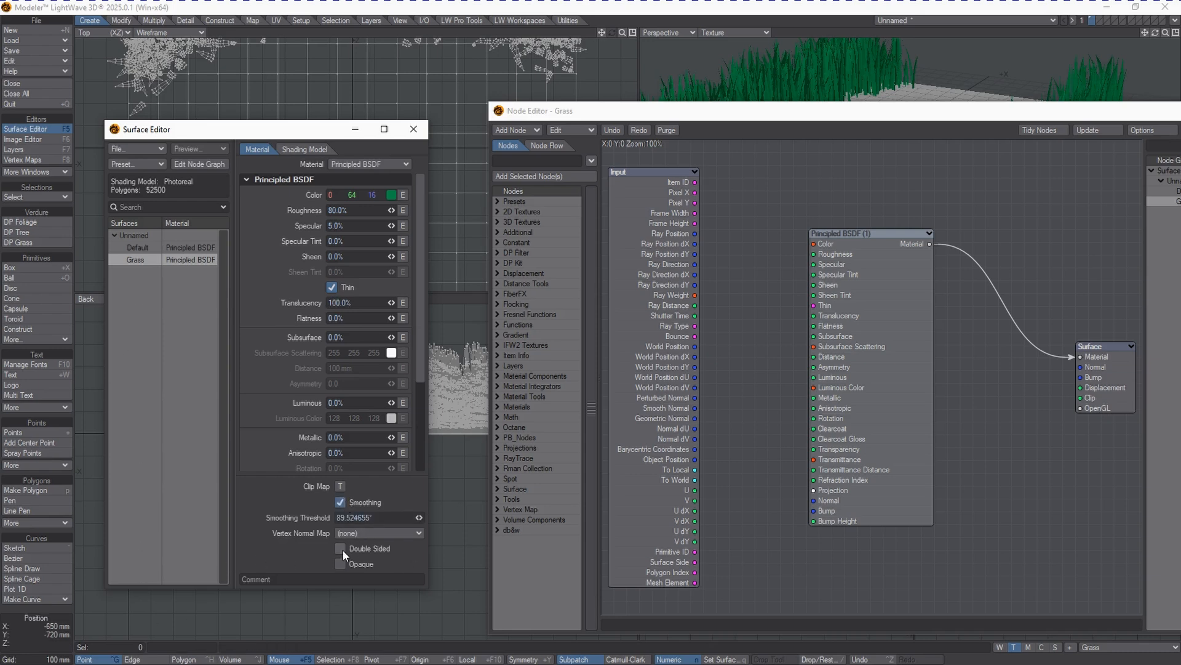
left_click_drag(884, 117, 1180, 197)
left_click_drag(1155, 33, 1171, 39)
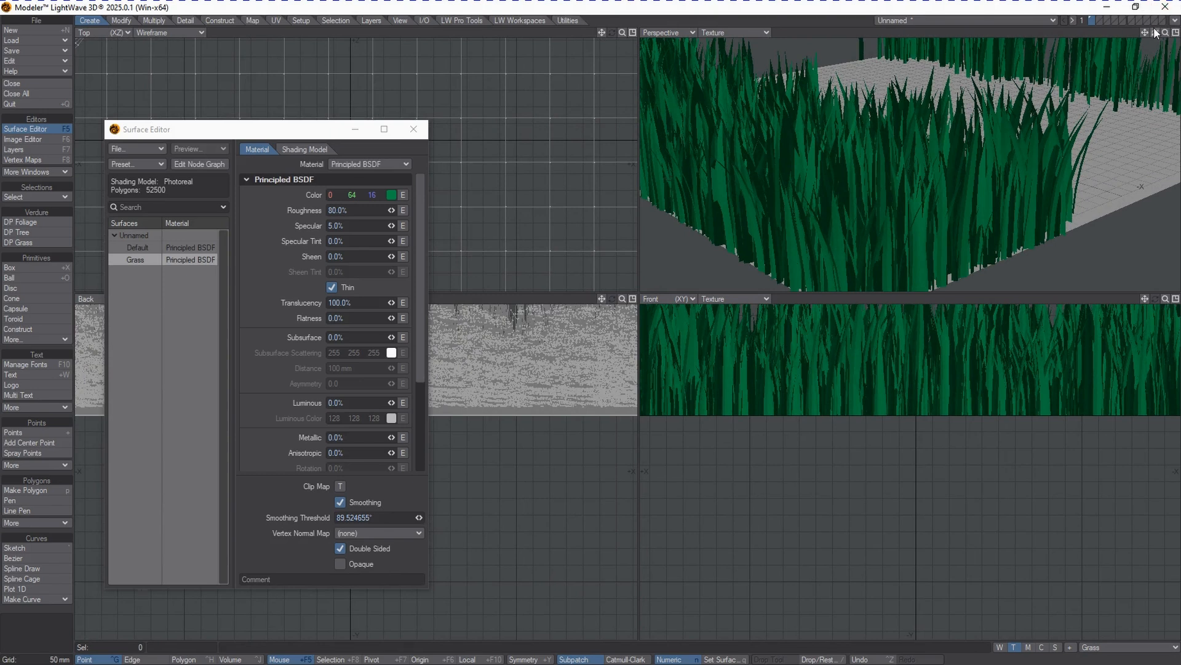
left_click_drag(1150, 29, 1168, 39)
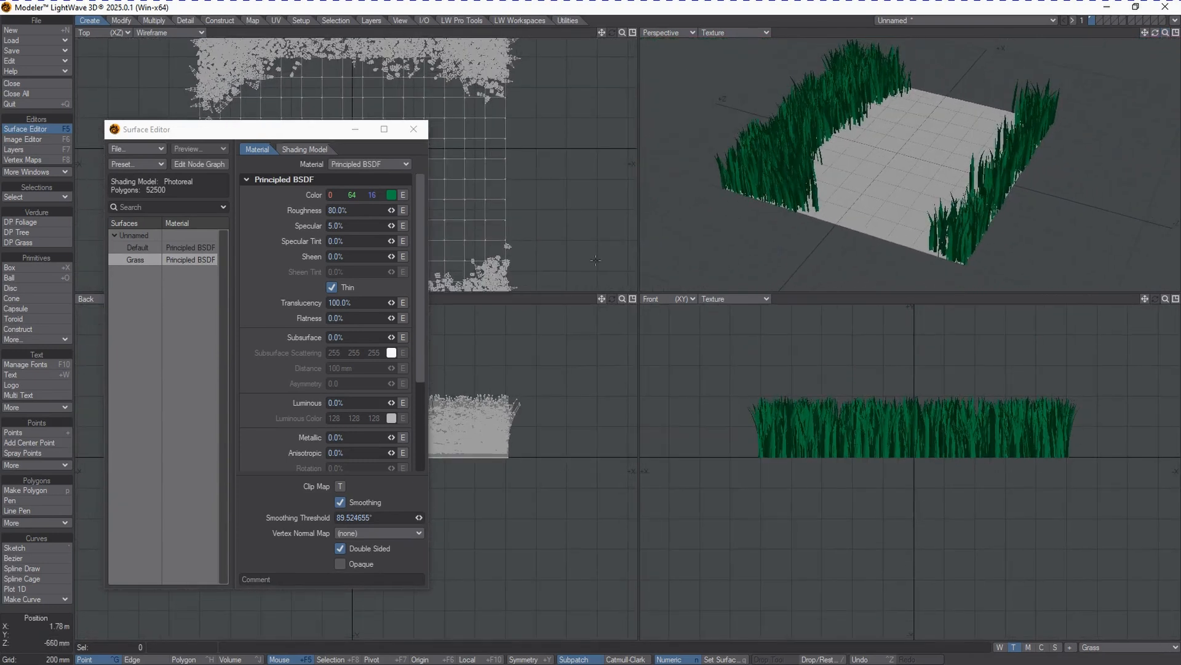
left_click_drag(258, 139, 289, 129)
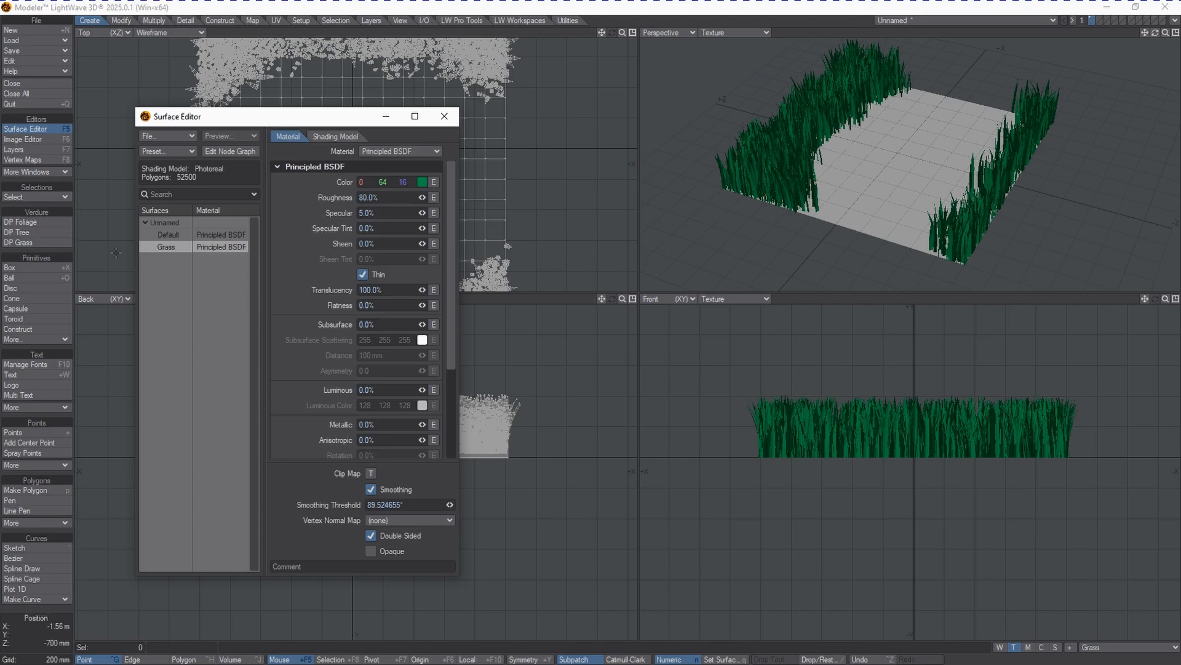
left_click_drag(301, 125, 290, 117)
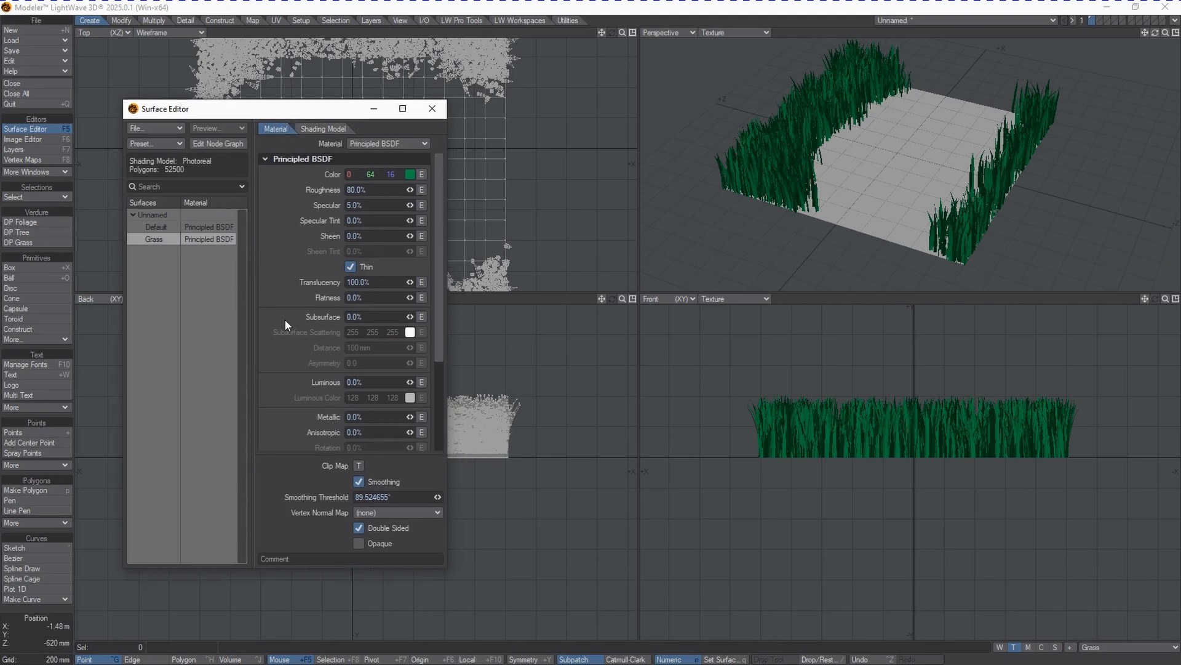